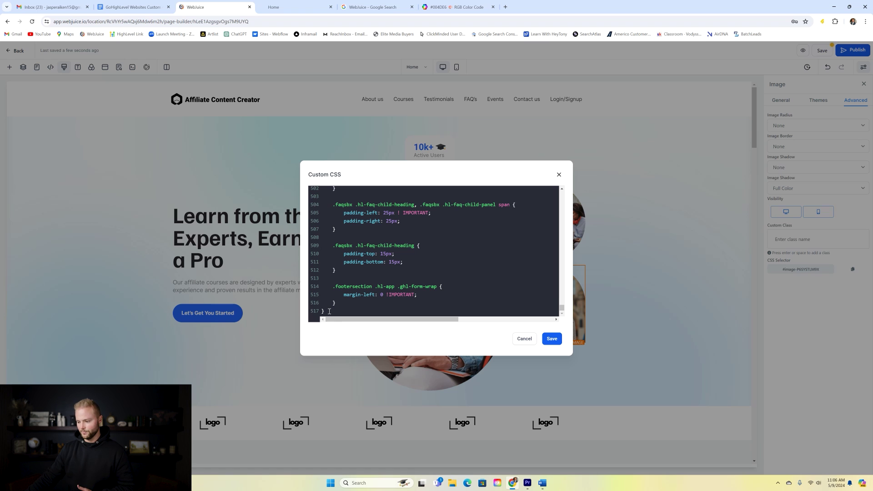
# - Add the guide document's image hover snippet, with scale(1.2) and a 0.6s transition, at the end of the page's custom CSS and save
pyautogui.press('Return')
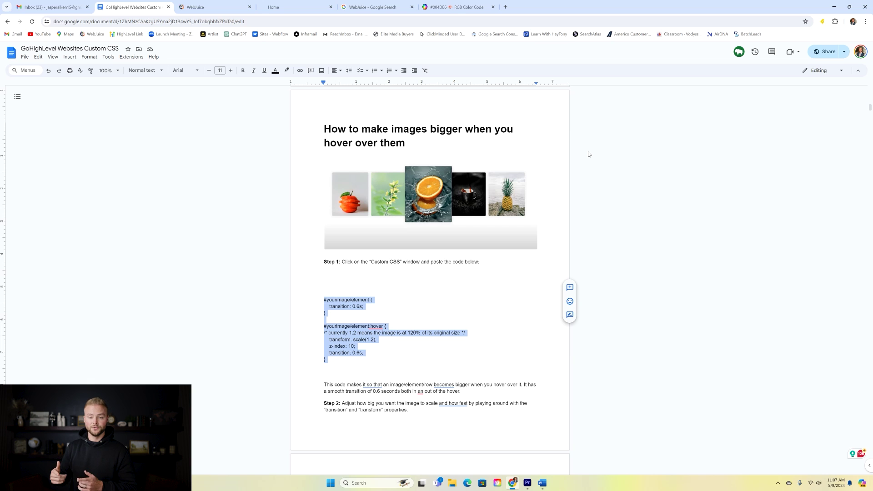
pyautogui.scroll(-2, 448, 270)
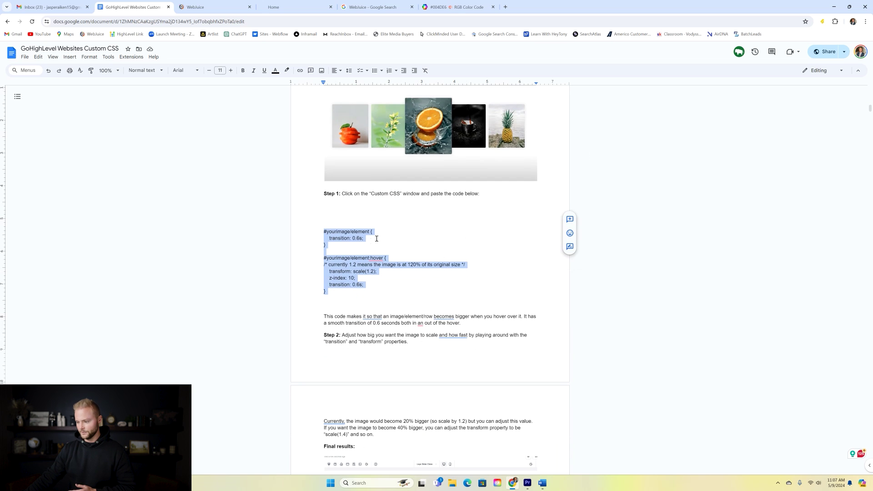
pyautogui.scroll(2, 350, 246)
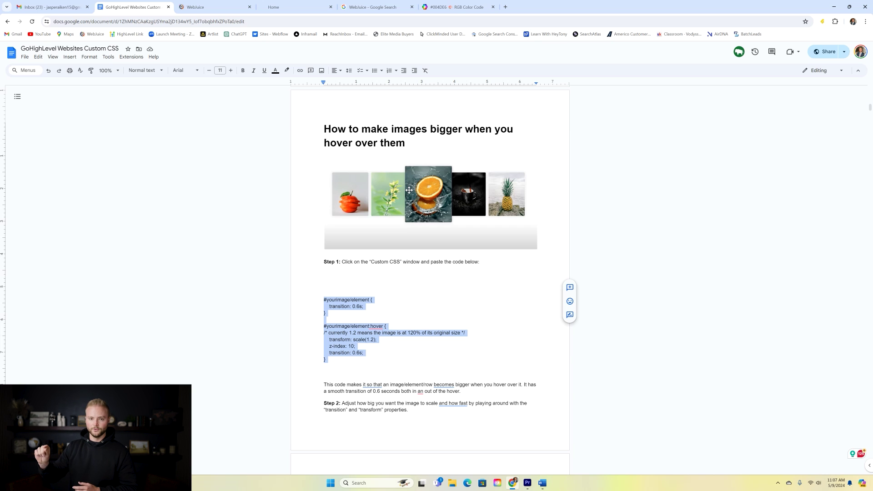
pyautogui.scroll(-2, 411, 189)
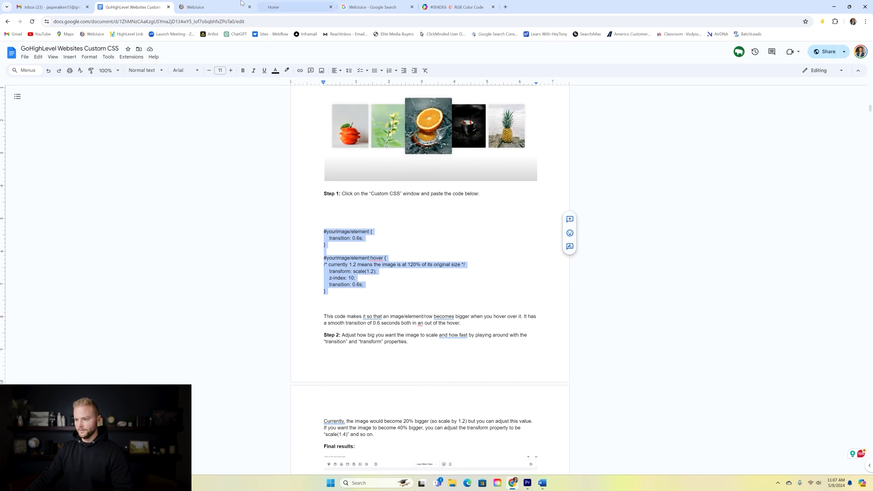
pyautogui.click(217, 4)
pyautogui.write('#yourimage/element {     transition: 0.6s; }  #yourimage/element:hover { /* currently 1.2 means the image is at 120% of its original size */     transform: scale(1.2);     z-index: 10;     transition: 0.6s; }')
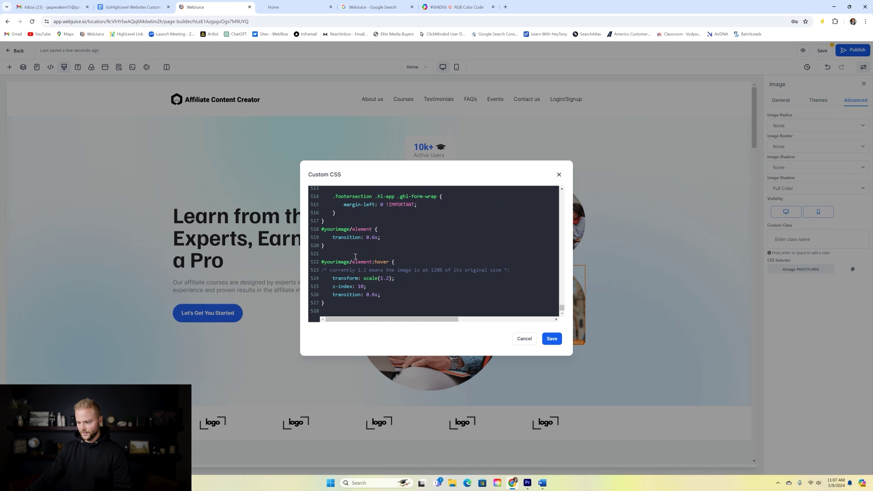
pyautogui.moveTo(322, 230); pyautogui.dragTo(366, 262)
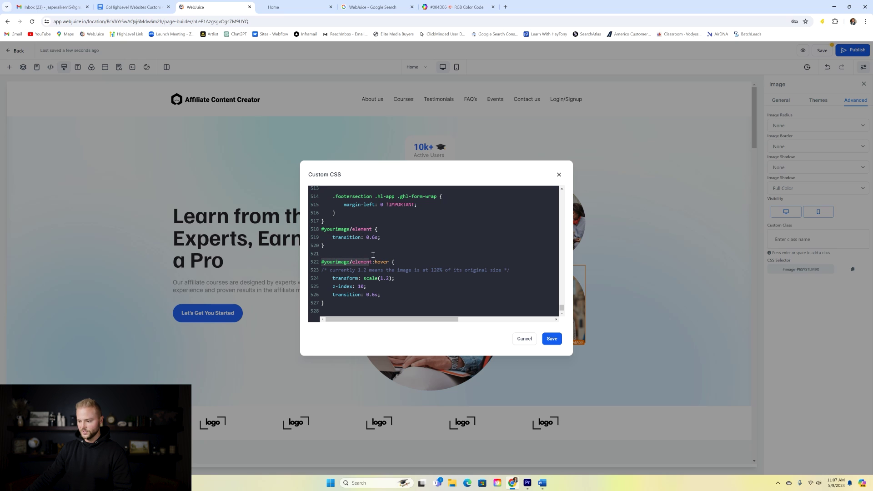
pyautogui.click(551, 338)
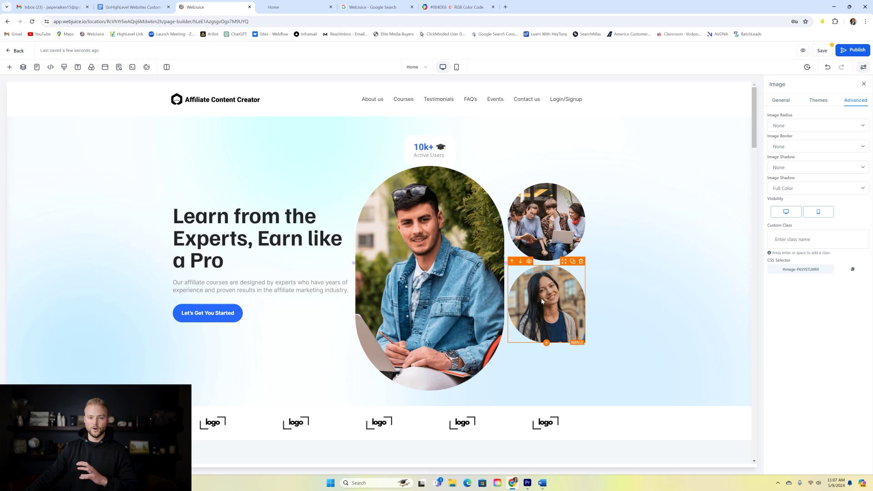
# - Select the large portrait image in the hero section and get its CSS selector from the advanced settings
pyautogui.click(457, 217)
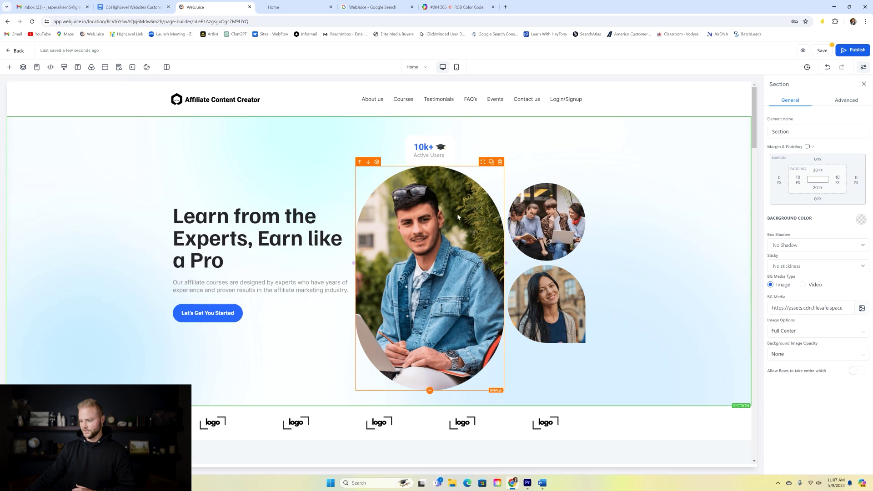
pyautogui.click(432, 238)
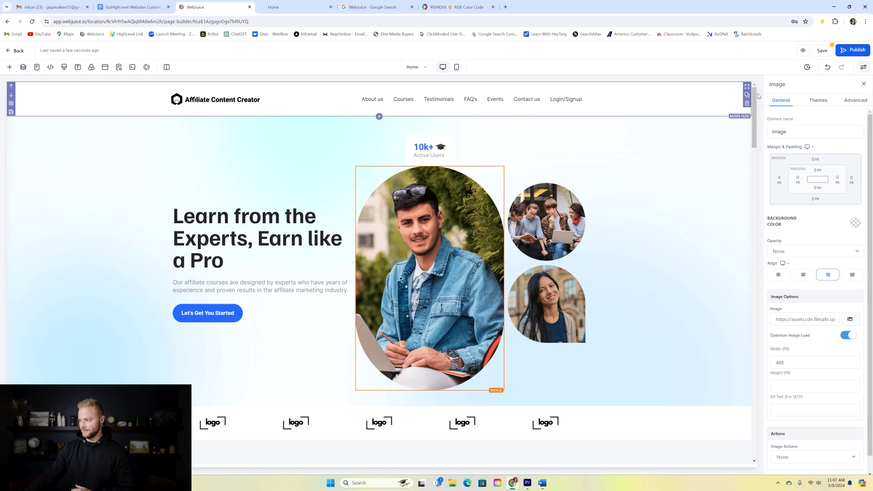
pyautogui.click(855, 103)
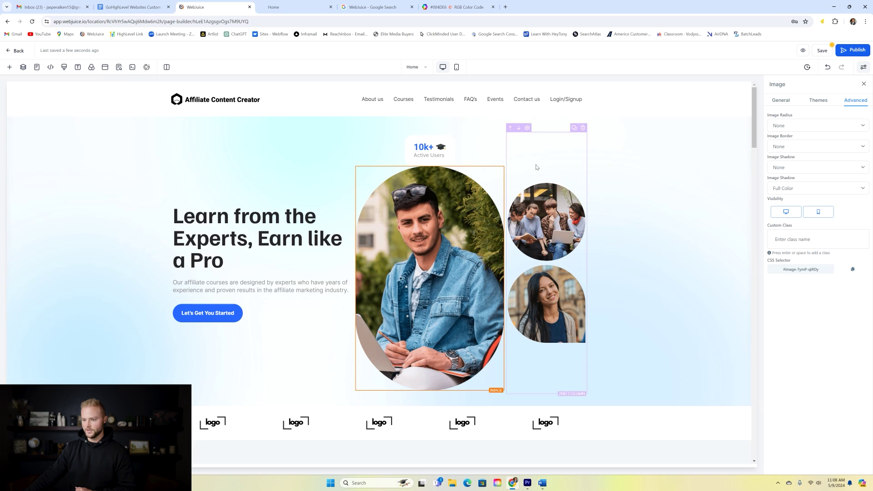
# - Replace both #yourimage/element placeholders in the custom CSS with #image-7ymP-qiRDy and save the code
pyautogui.click(64, 69)
pyautogui.moveTo(562, 196); pyautogui.dragTo(562, 308)
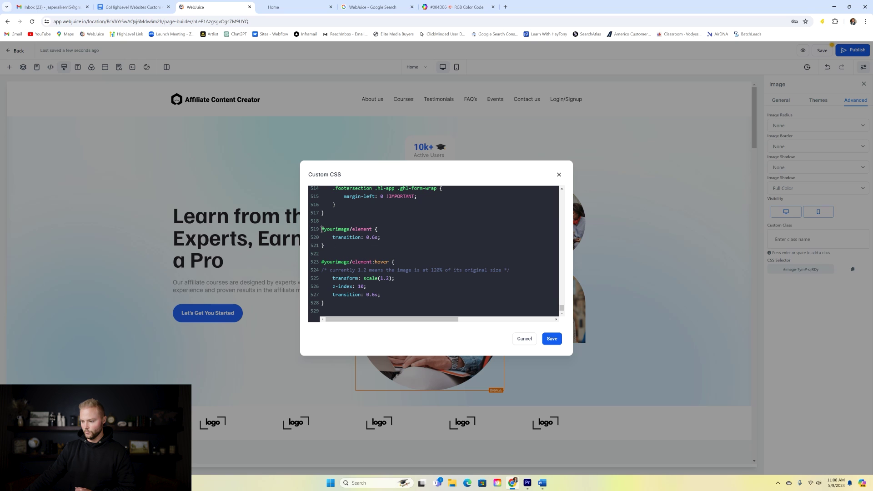
pyautogui.moveTo(332, 231); pyautogui.dragTo(370, 232)
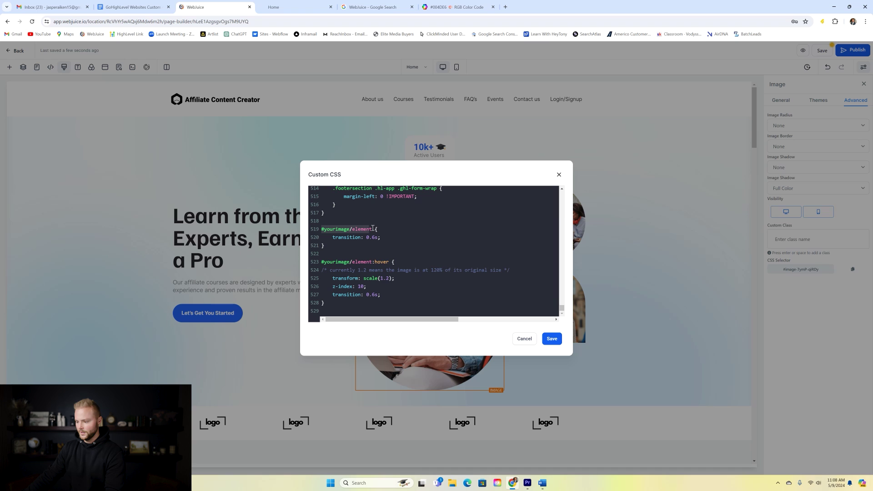
pyautogui.moveTo(371, 232); pyautogui.dragTo(322, 230)
pyautogui.write('#image-7ymP-qiRDy')
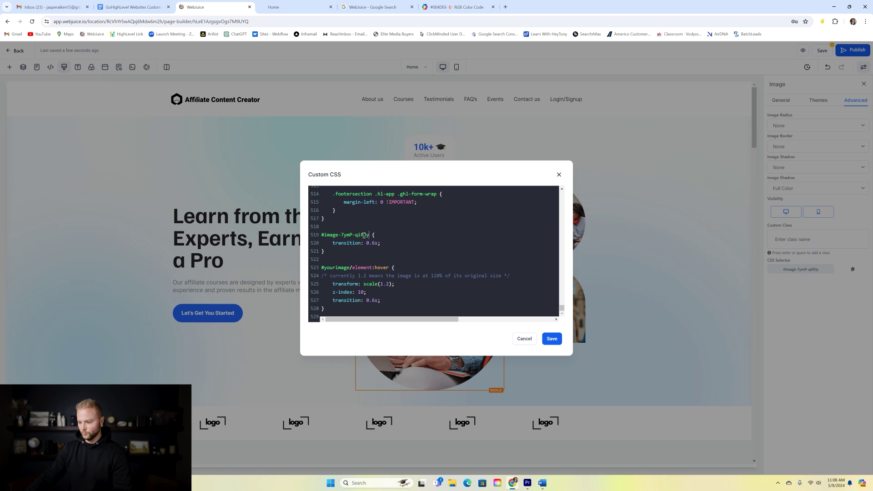
pyautogui.moveTo(322, 268); pyautogui.dragTo(368, 267)
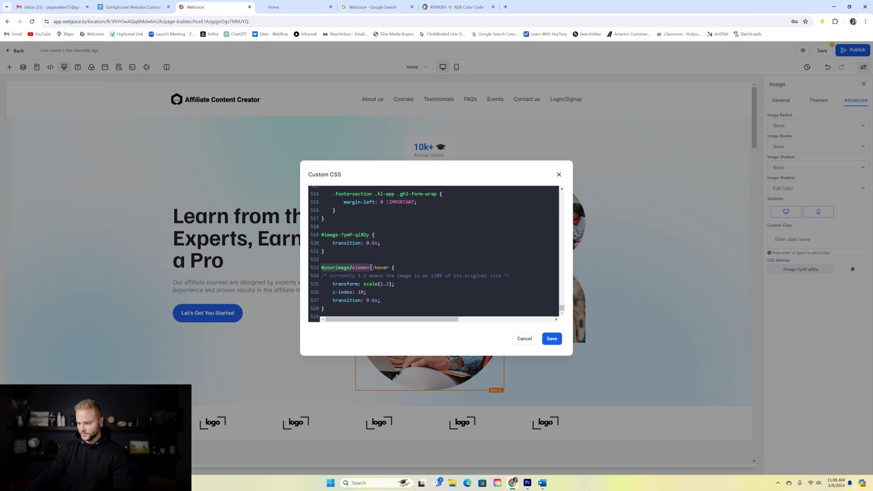
pyautogui.write('#image-7ymP-qiRDy')
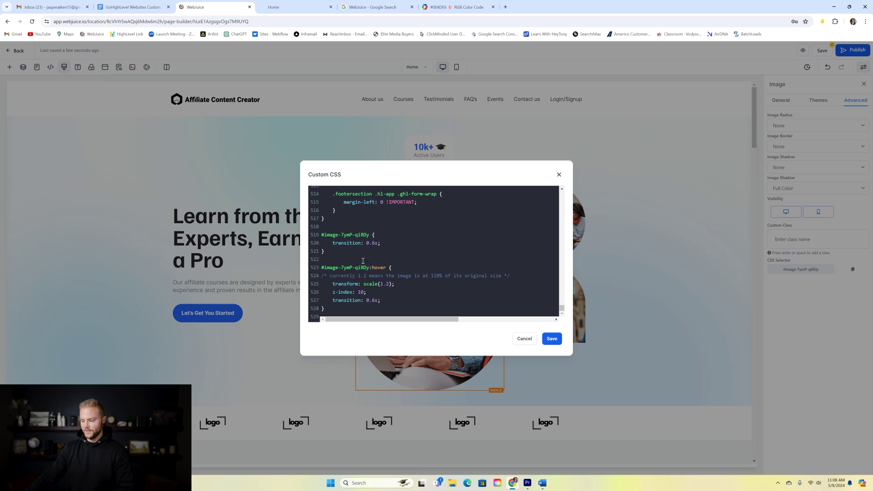
pyautogui.click(551, 339)
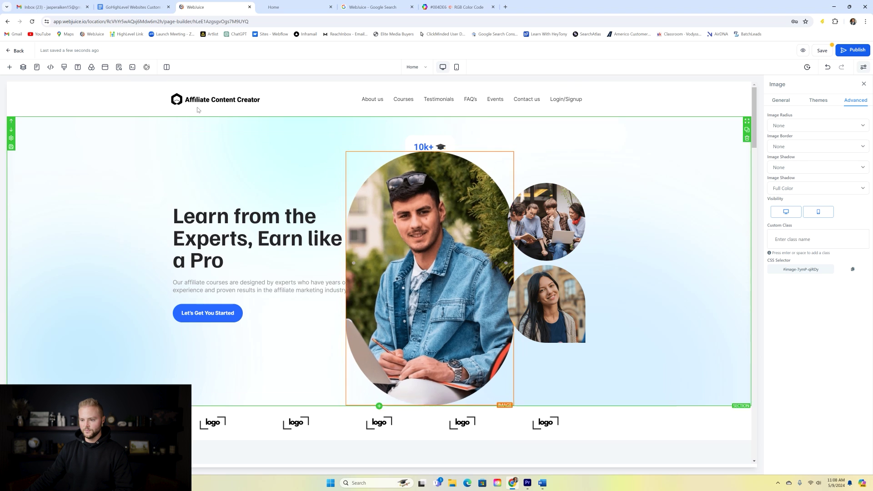
# - Set the transform scale in the large image's hover rule to 1.05 and save the custom CSS
pyautogui.click(64, 66)
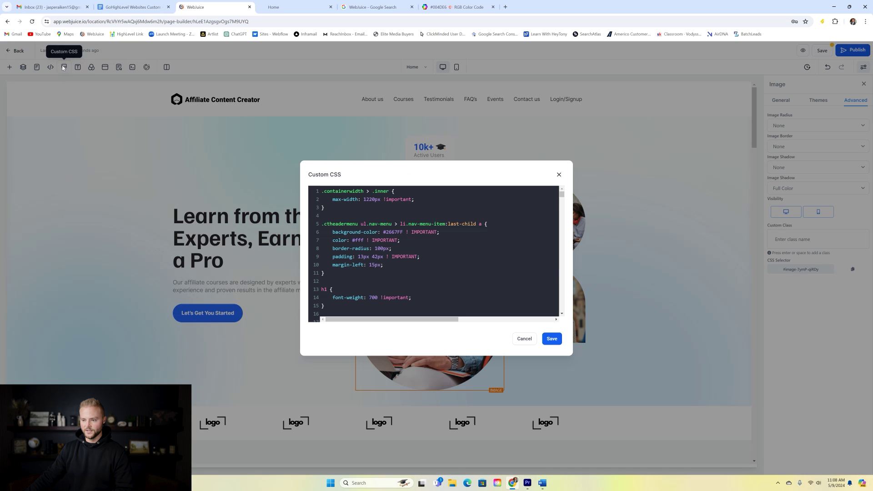
pyautogui.moveTo(562, 197); pyautogui.dragTo(561, 311)
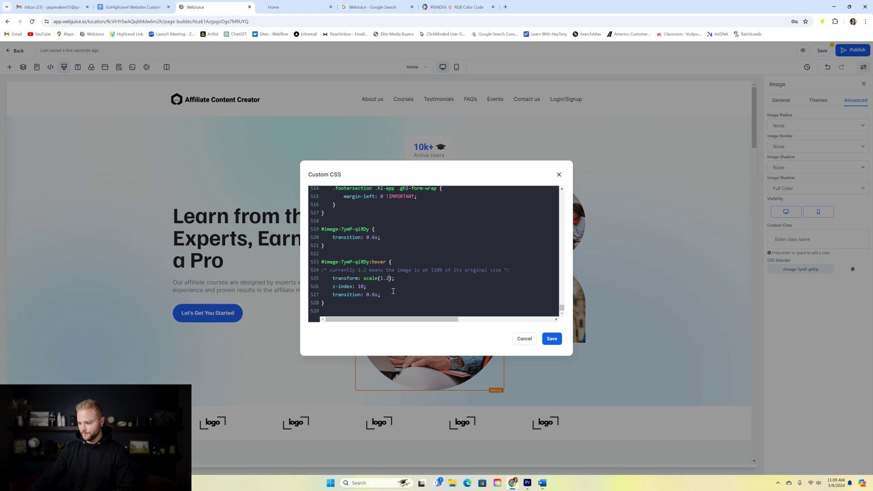
pyautogui.press('BackSpace')
pyautogui.write('05')
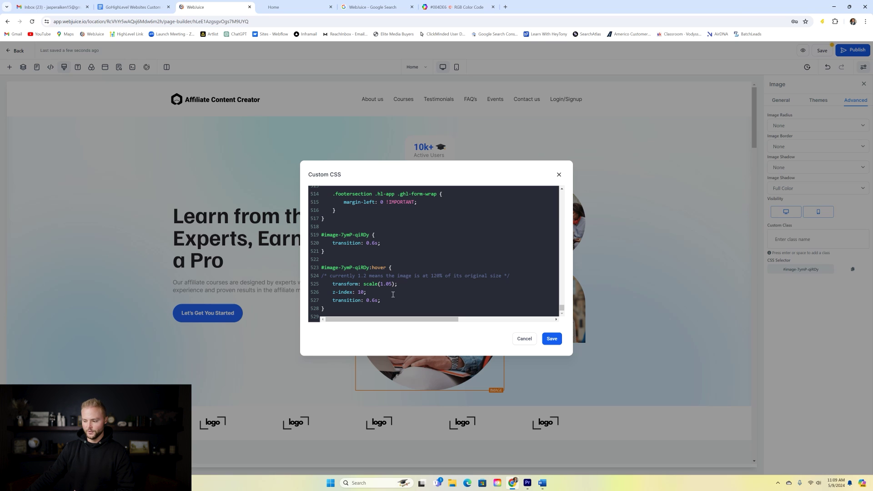
pyautogui.click(553, 339)
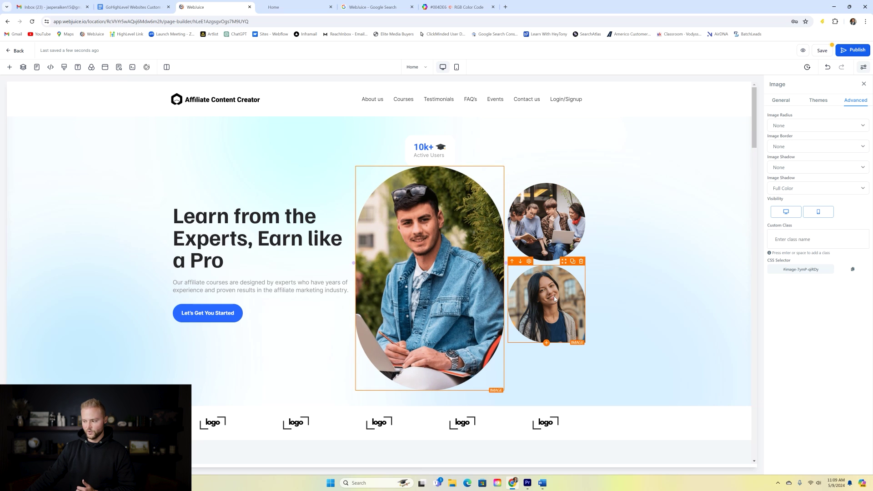
# - Duplicate the two #image-7ymP-qiRDy rules at the end of the custom CSS and save
pyautogui.click(64, 67)
pyautogui.moveTo(563, 195); pyautogui.dragTo(563, 311)
pyautogui.write('#image-7ymP-qiRDy:hover { /* currently 1.2 means the image is at 120% of its original size */     transform: scale(1.05);     z-index: 10;     transition: 0.6s; }')
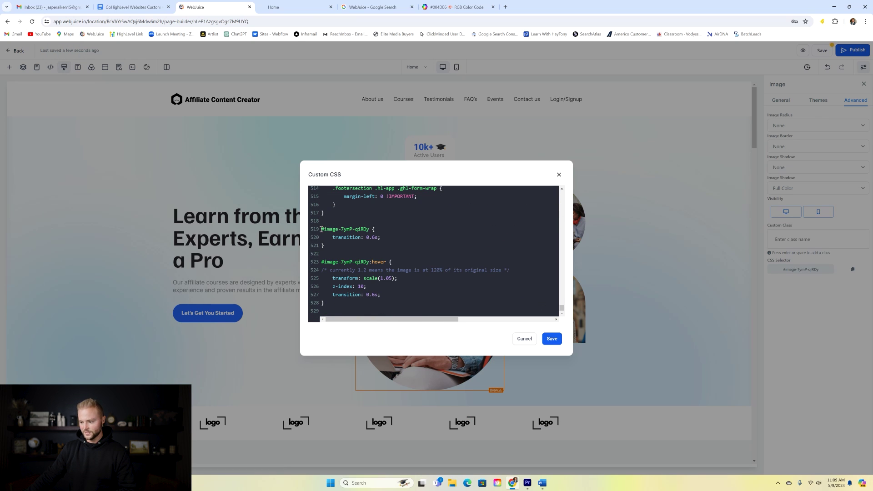
pyautogui.moveTo(321, 229); pyautogui.dragTo(418, 303)
pyautogui.hotkey('ctrl', 'c')
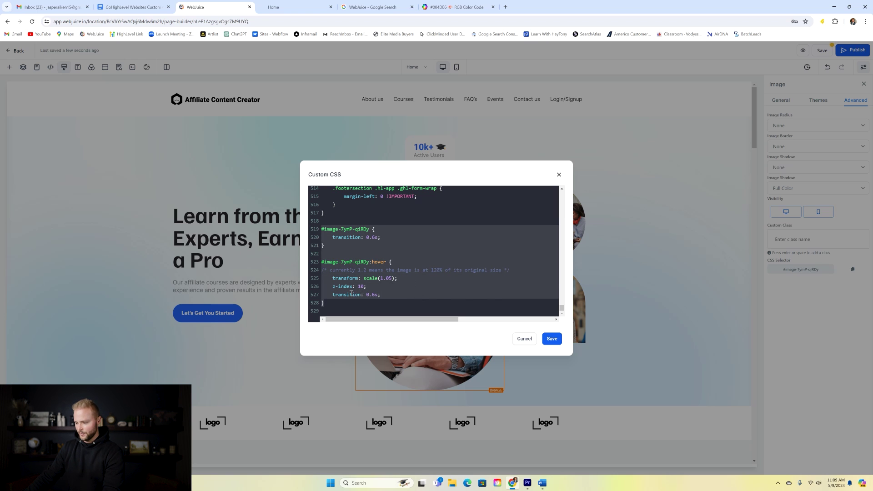
pyautogui.click(339, 304)
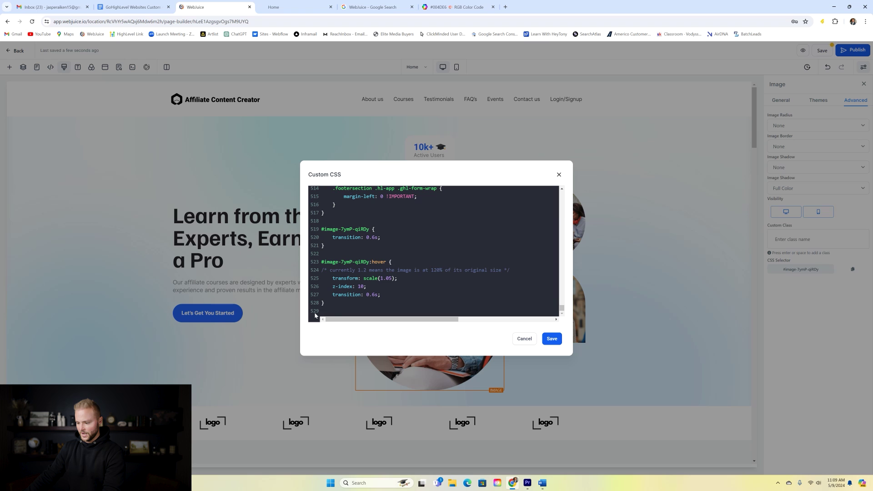
pyautogui.hotkey('ctrl', 'v')
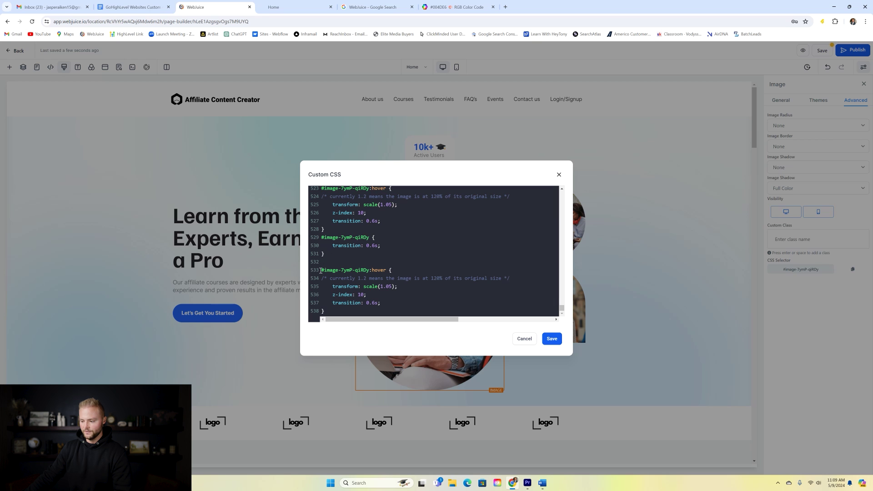
pyautogui.click(552, 339)
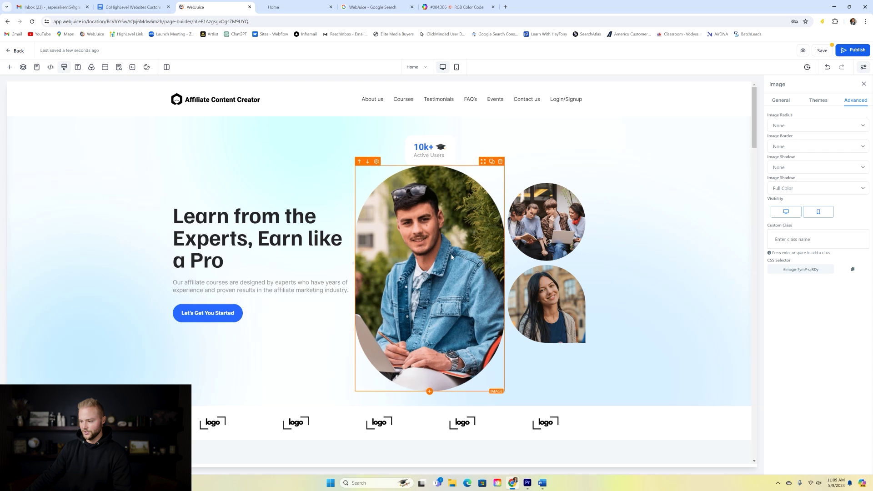
# - Copy the group photo's CSS selector, replace both selectors in the duplicated rules with #image-f7zKlxb_Ti, and save the custom CSS
pyautogui.click(560, 212)
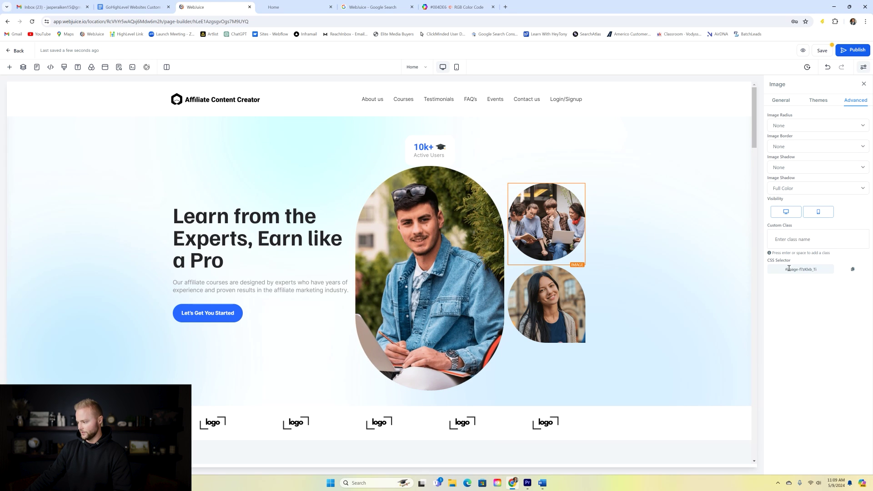
pyautogui.click(852, 269)
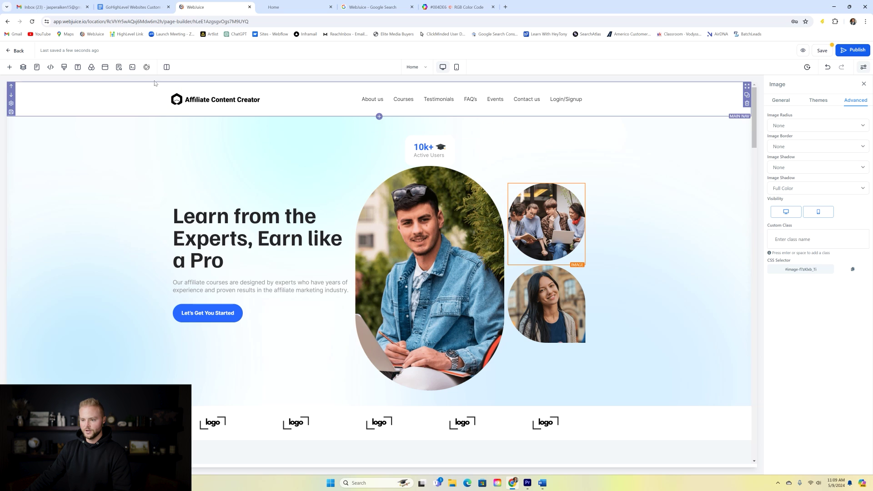
pyautogui.click(64, 66)
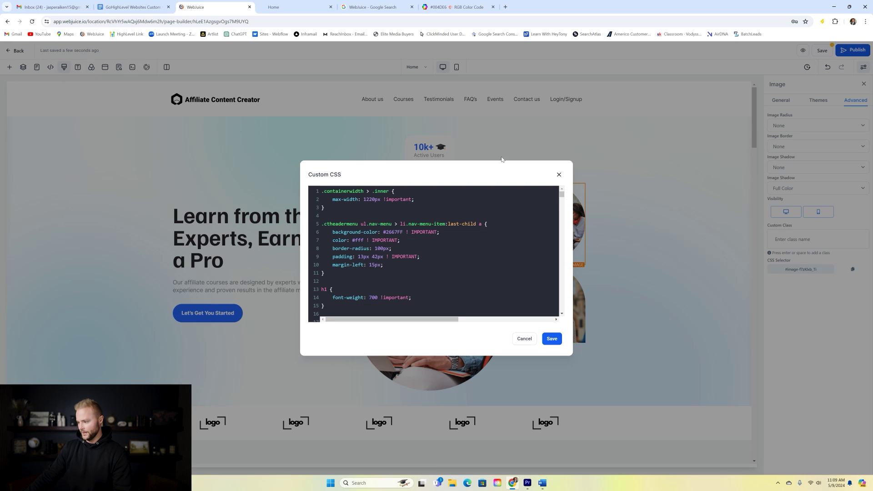
pyautogui.moveTo(565, 196); pyautogui.dragTo(562, 309)
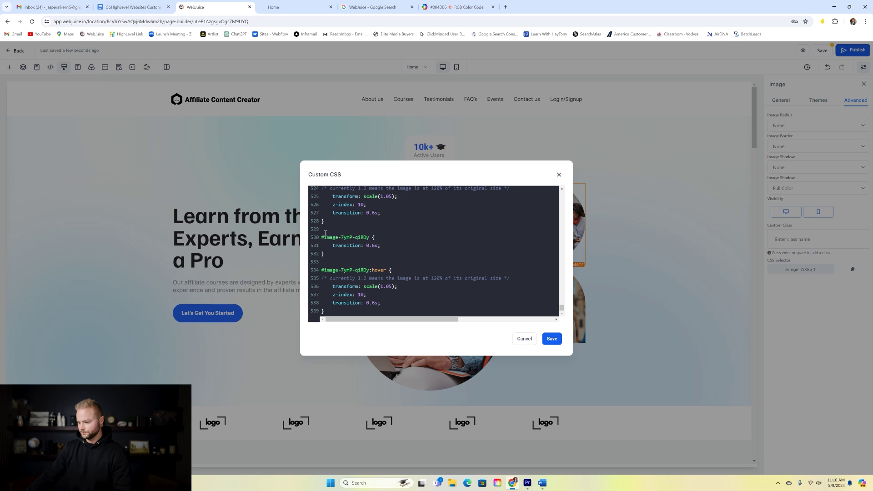
pyautogui.moveTo(321, 237); pyautogui.dragTo(369, 237)
pyautogui.hotkey('ctrl', 'v')
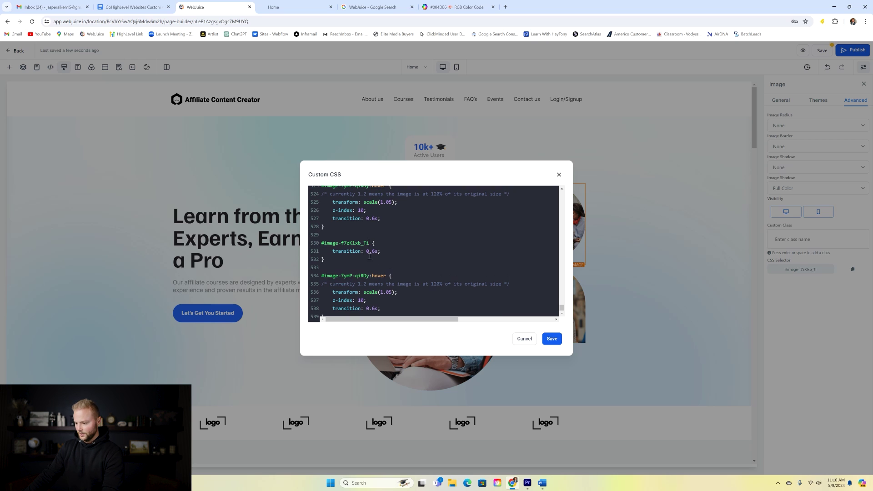
pyautogui.moveTo(333, 276); pyautogui.dragTo(367, 277)
pyautogui.hotkey('ctrl', 'v')
pyautogui.click(554, 338)
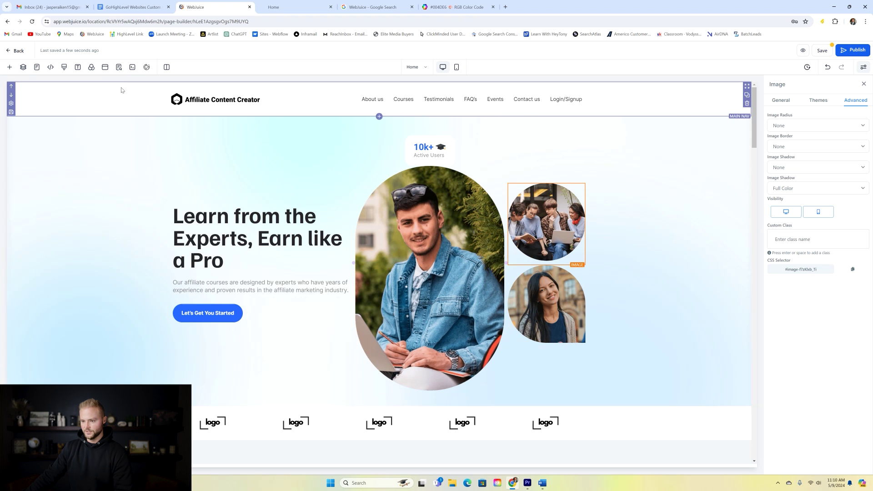
# - Duplicate the two #image-f7zKlxb_Ti rules at the end of the custom CSS and save
pyautogui.click(64, 67)
pyautogui.moveTo(562, 194); pyautogui.dragTo(564, 314)
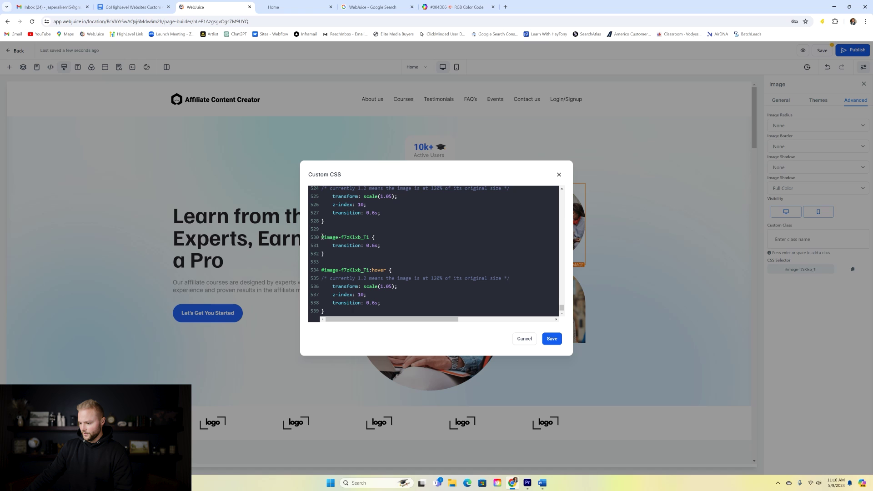
pyautogui.moveTo(321, 237); pyautogui.dragTo(394, 312)
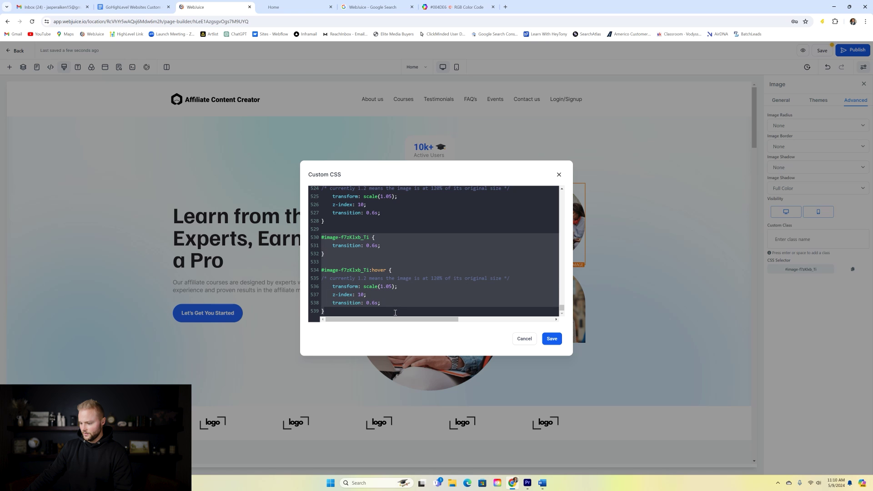
pyautogui.click(379, 305)
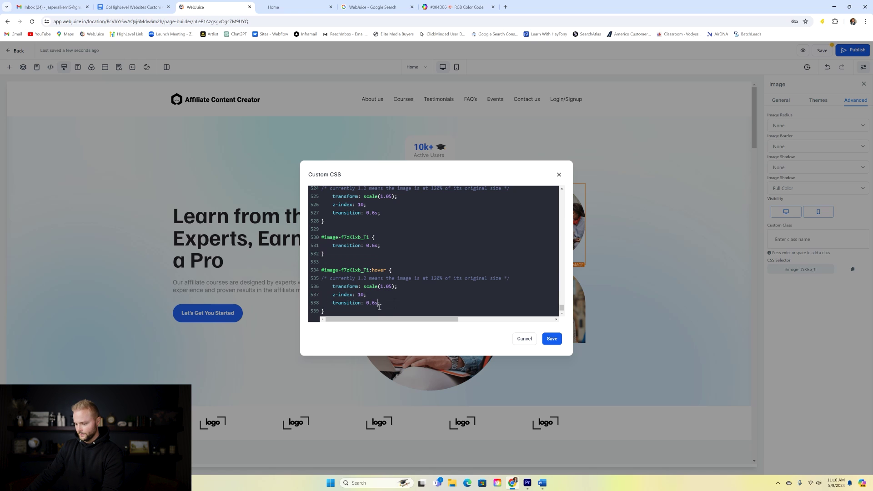
pyautogui.press('Return')
pyautogui.hotkey('ctrl', 'v')
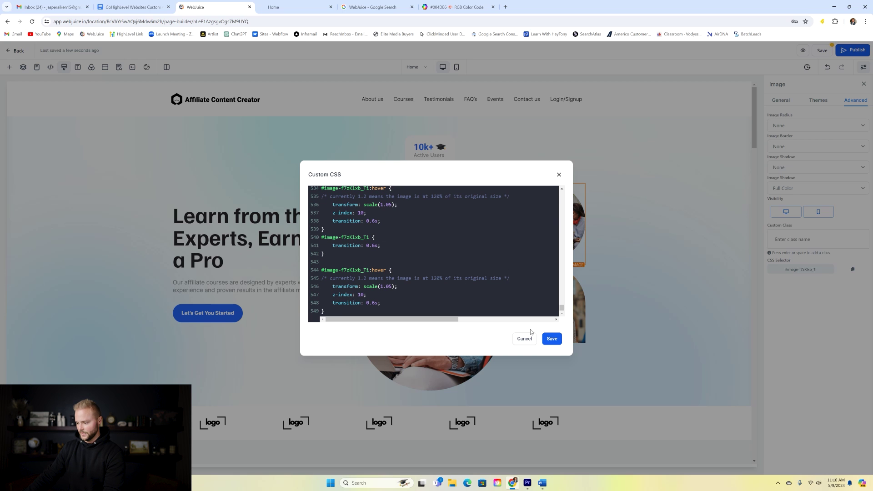
pyautogui.click(550, 339)
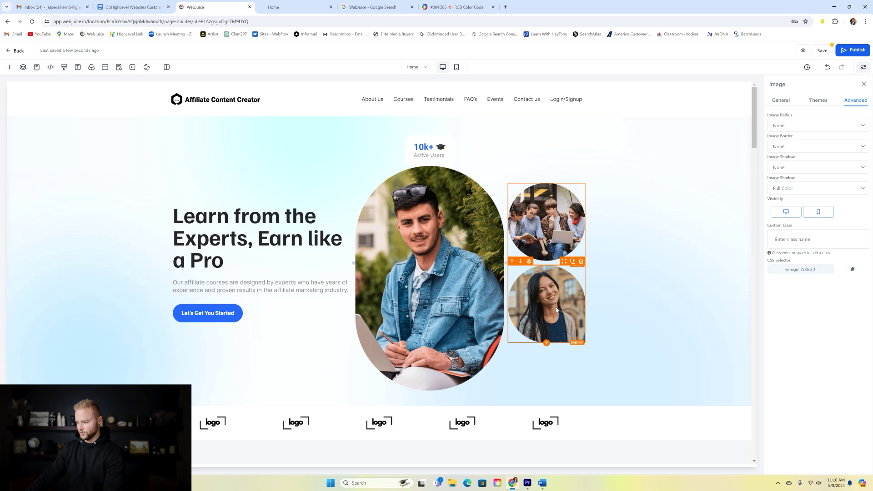
# - Copy the woman's portrait CSS selector, replace both selectors in the duplicated rules with #image-P6SYSTLM9X, and save the custom CSS
pyautogui.click(573, 305)
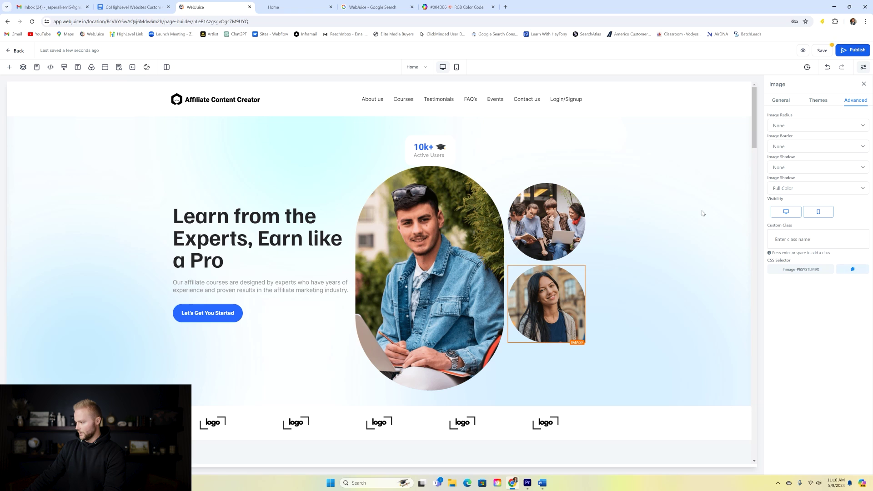
pyautogui.moveTo(562, 194); pyautogui.dragTo(563, 309)
pyautogui.moveTo(322, 237); pyautogui.dragTo(360, 237)
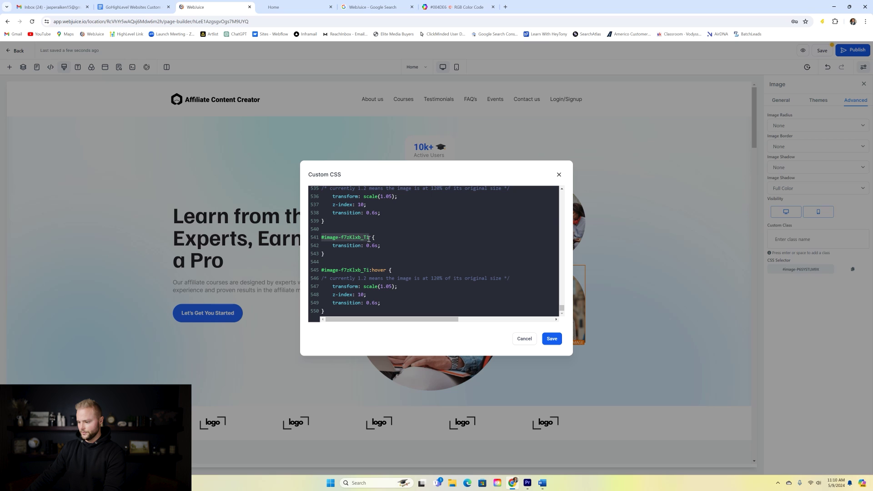
pyautogui.hotkey('ctrl', 'v')
pyautogui.moveTo(322, 276); pyautogui.dragTo(364, 276)
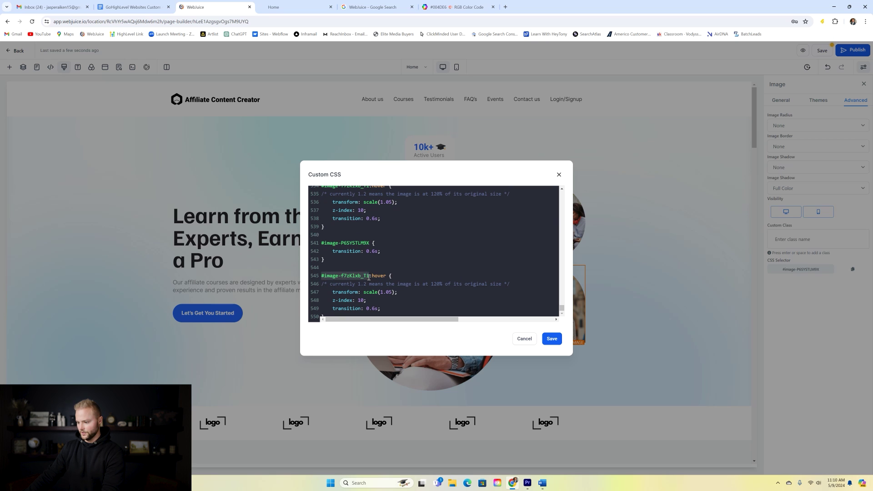
pyautogui.hotkey('ctrl', 'v')
pyautogui.click(551, 339)
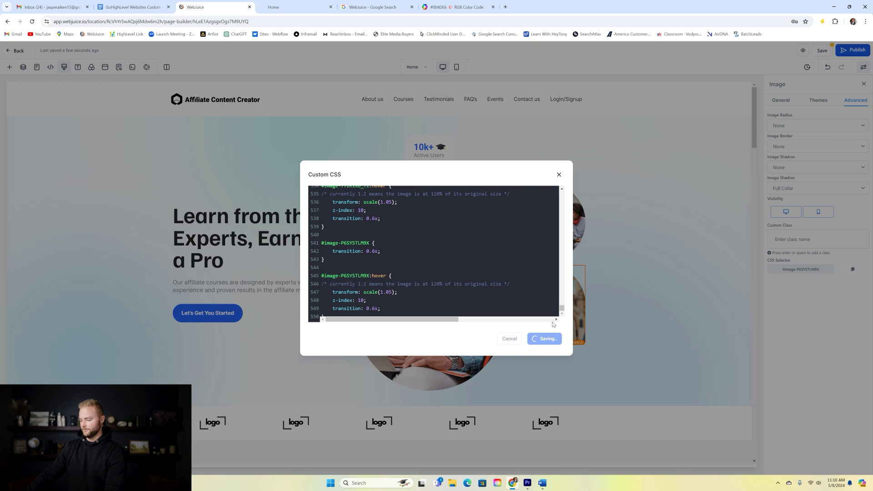
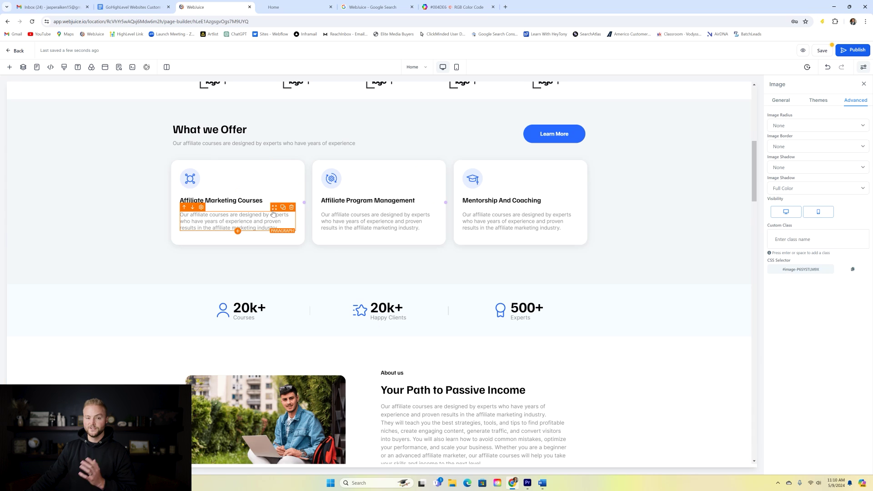
# - Copy the complete .coolbutton1 linear-gradient rule from Example #1 in the GoHighLevel Websites Custom CSS document in Google Docs
pyautogui.click(255, 169)
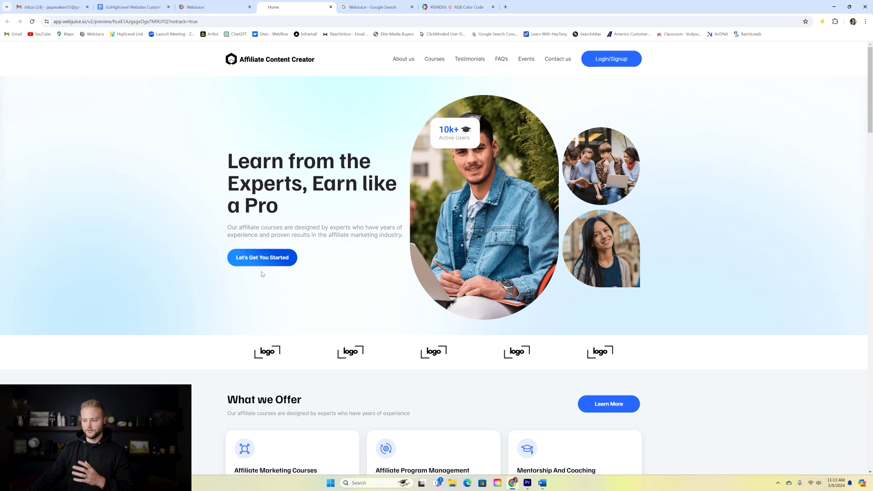
pyautogui.hotkey('ctrl', 'shift', 'Tab')
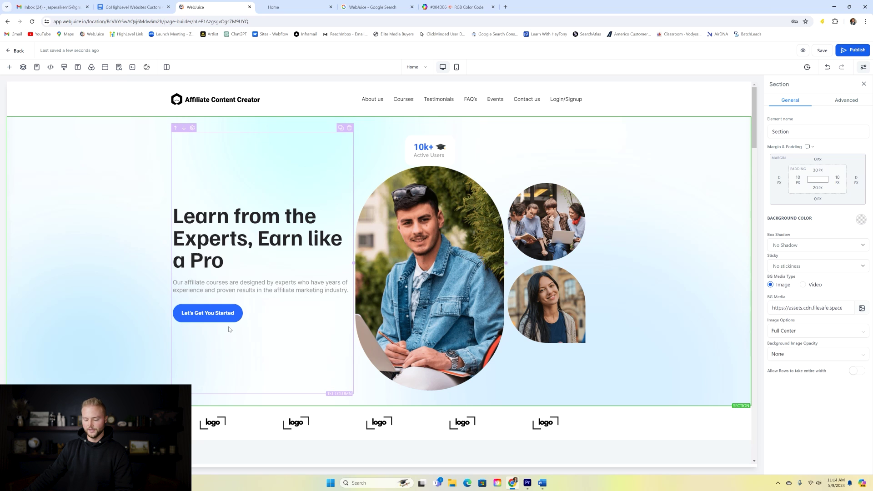
pyautogui.hotkey('ctrl', 'shift', 'Tab')
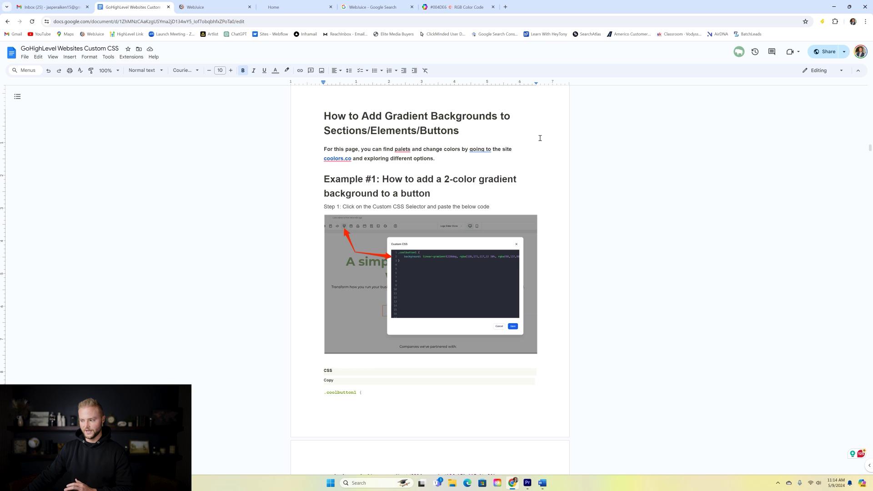
pyautogui.scroll(-5, 540, 138)
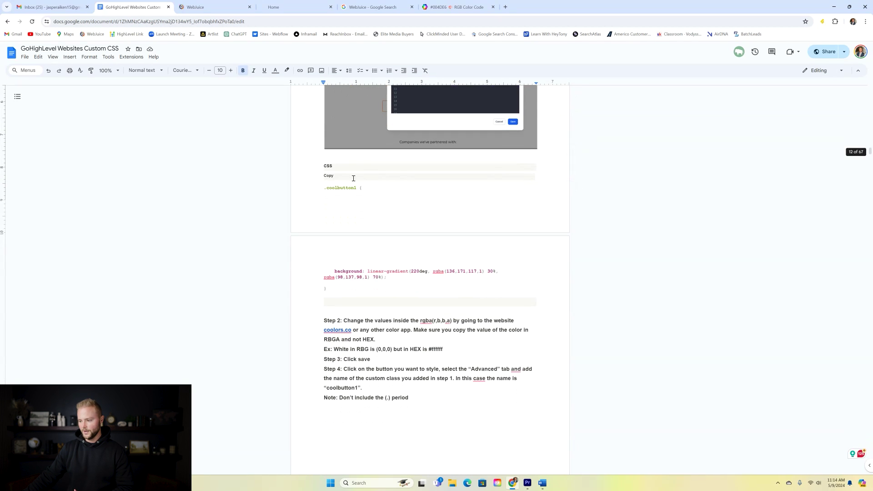
pyautogui.moveTo(324, 188); pyautogui.dragTo(364, 288)
pyautogui.hotkey('ctrl', 'c')
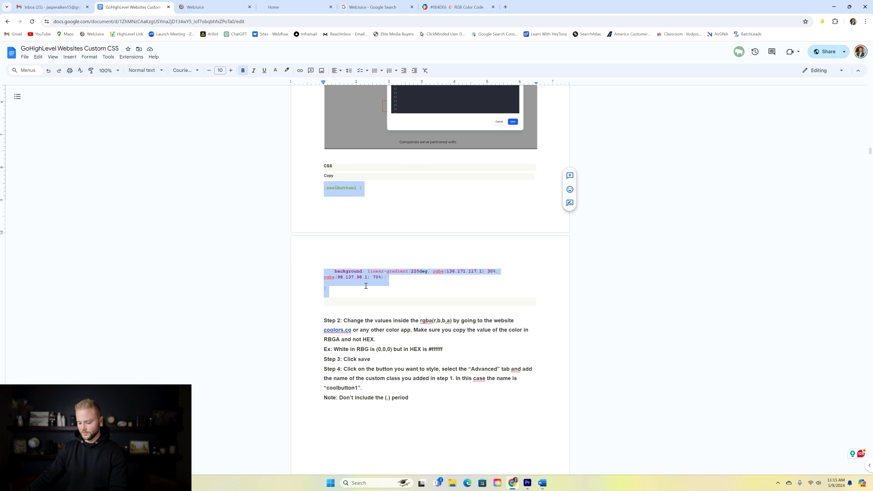
# - Switch to the WebJuice page builder, paste the .coolbutton1 gradient rule at the end of the custom CSS, and save
pyautogui.hotkey('ctrl', 'Tab')
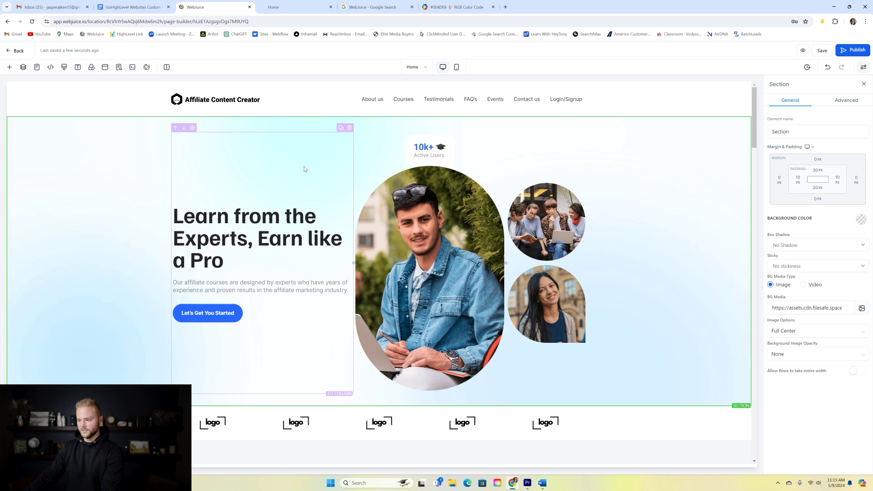
pyautogui.click(64, 68)
pyautogui.moveTo(562, 193); pyautogui.dragTo(562, 314)
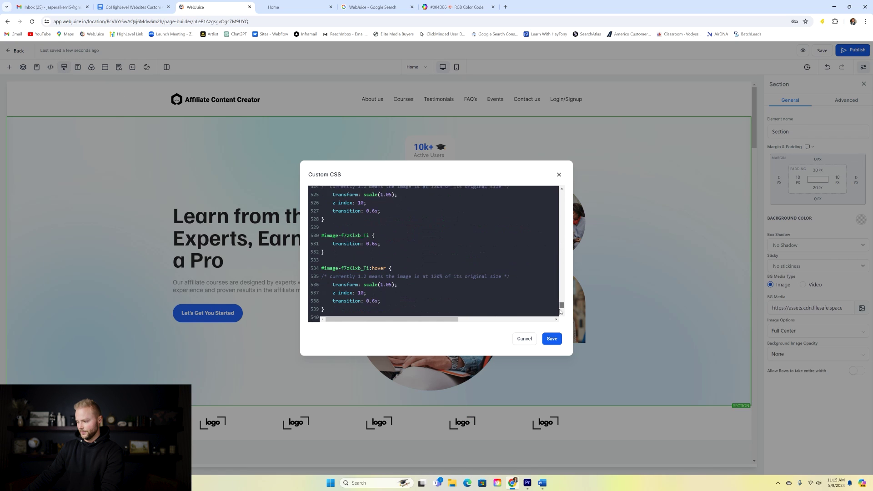
pyautogui.click(339, 309)
pyautogui.hotkey('ctrl', 'v')
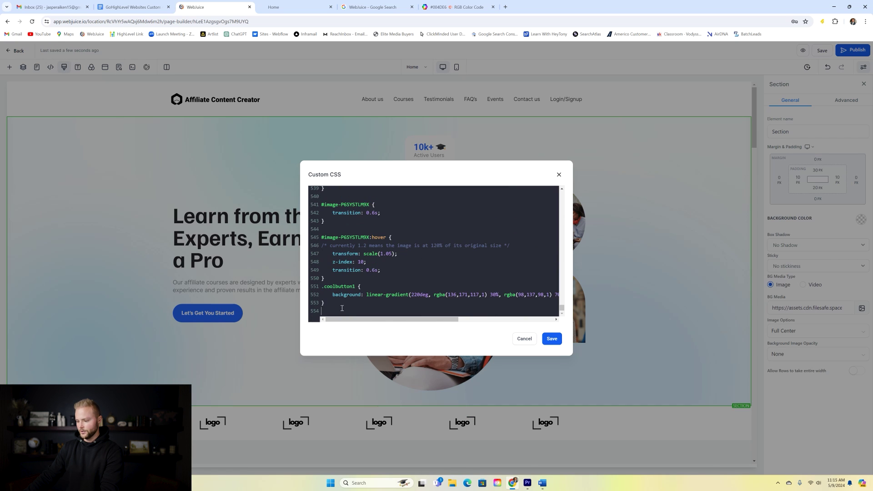
pyautogui.click(552, 339)
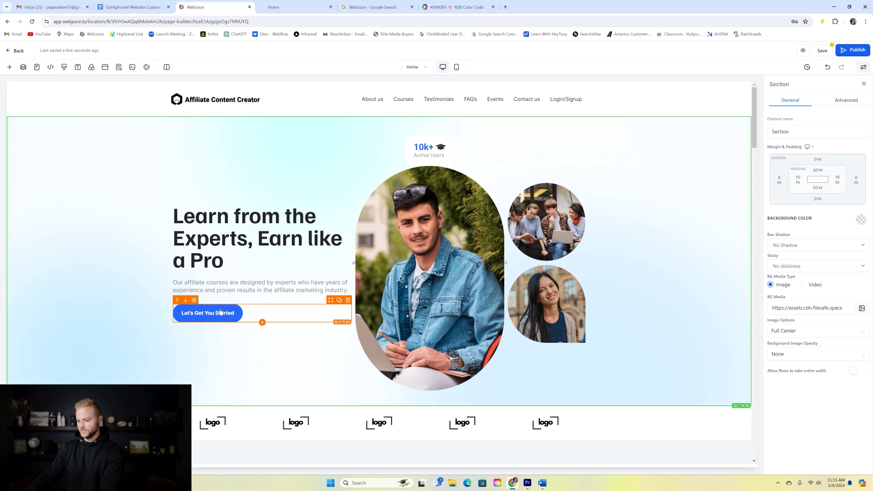
# - Add the custom class coolbutton1 to the hero section's "Let's Get You Started" button
pyautogui.click(210, 316)
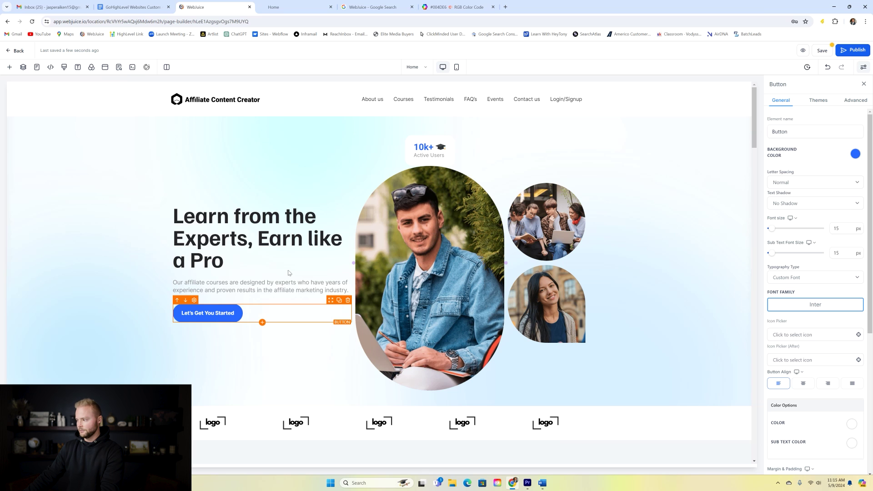
pyautogui.click(851, 105)
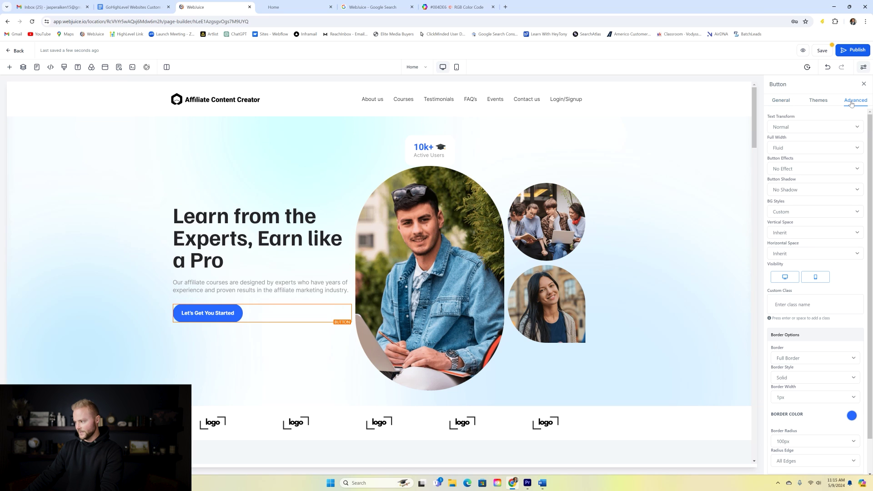
pyautogui.click(789, 306)
pyautogui.write('c')
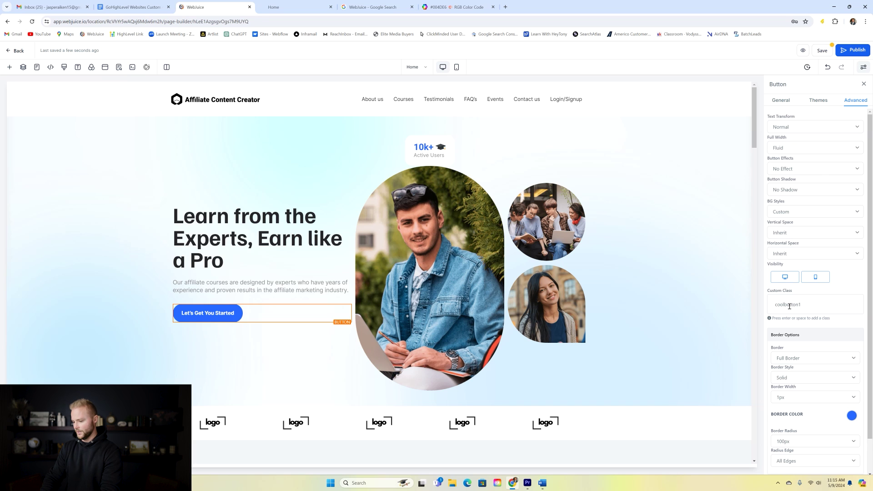
pyautogui.write('oolbutton1')
pyautogui.press('Return')
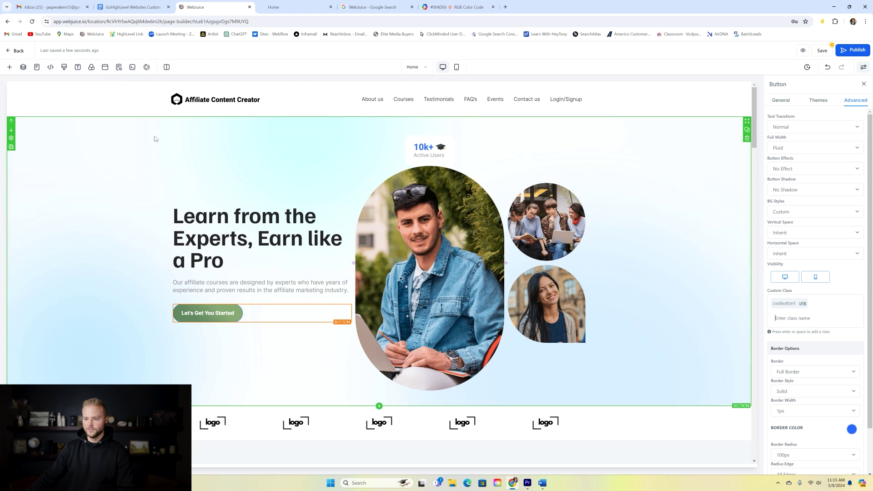
# - Look up a blue on the RGB Color Code site and set the .coolbutton1 gradient's first color to 0,77,230 in the custom CSS
pyautogui.click(64, 67)
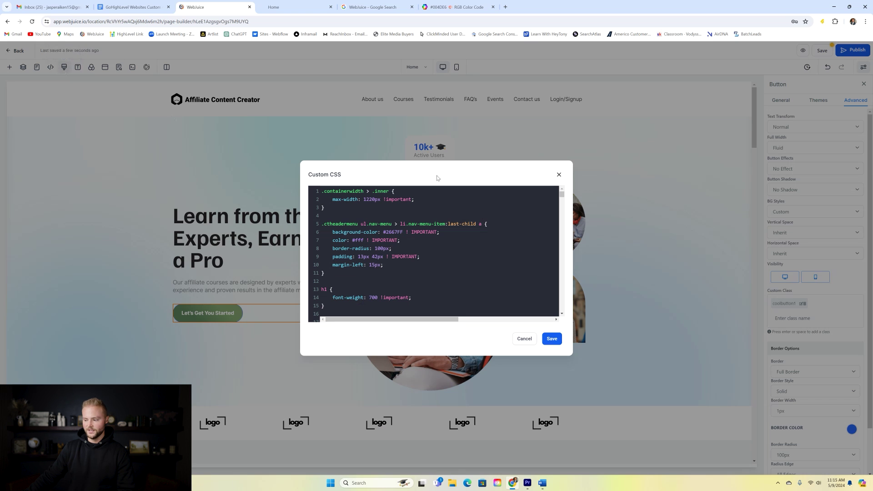
pyautogui.moveTo(561, 192); pyautogui.dragTo(561, 315)
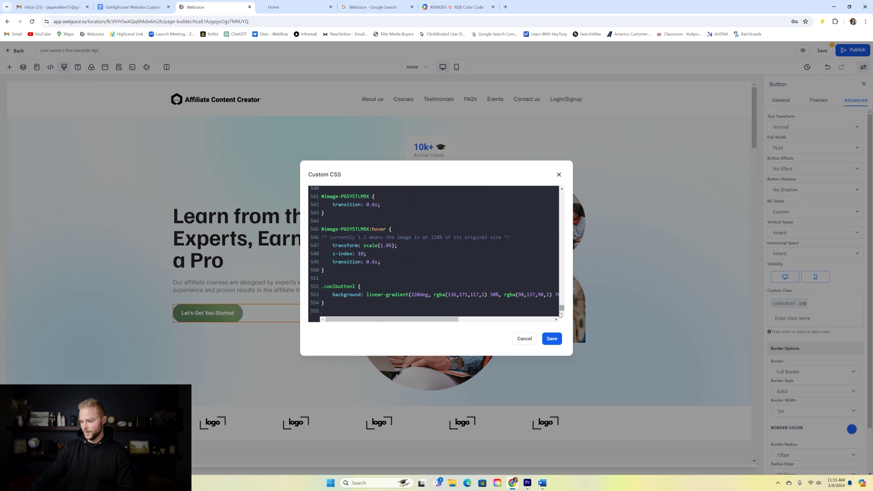
pyautogui.moveTo(452, 296); pyautogui.dragTo(479, 296)
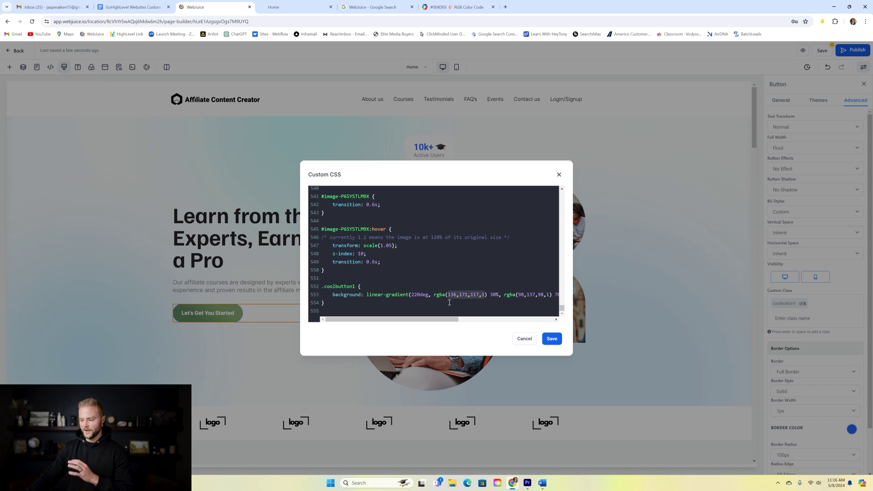
pyautogui.click(471, 5)
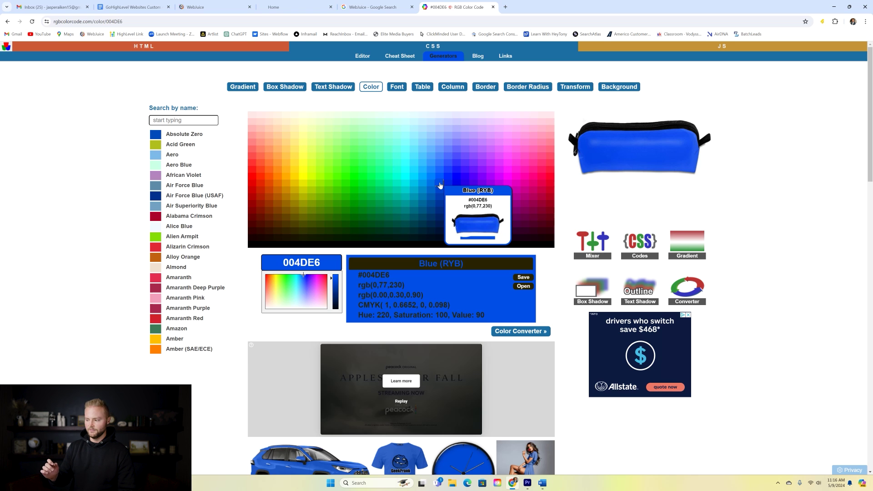
pyautogui.click(230, 8)
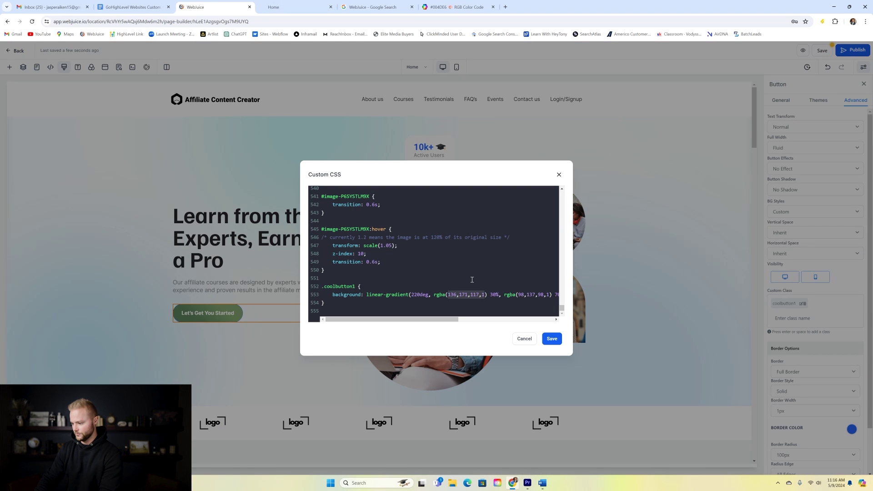
pyautogui.write('0,77,230')
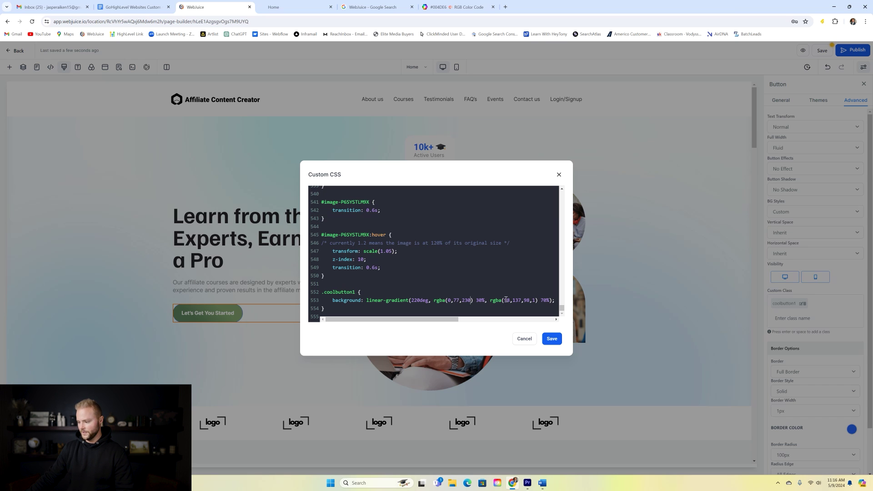
# - Look up Maya blue on the RGB Color Code site, set the .coolbutton1 gradient's second color to 102,204,255, and save the custom CSS
pyautogui.moveTo(504, 300); pyautogui.dragTo(533, 301)
pyautogui.click(455, 6)
pyautogui.moveTo(425, 188)
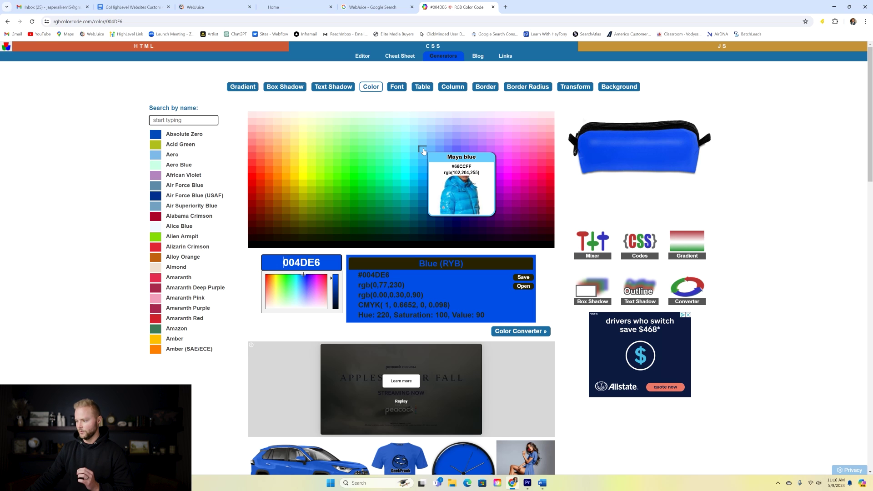
pyautogui.click(214, 7)
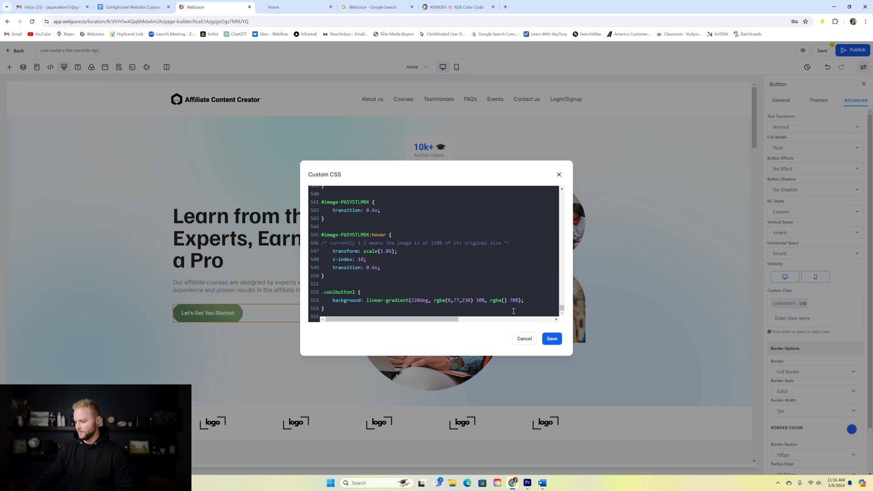
pyautogui.write('104')
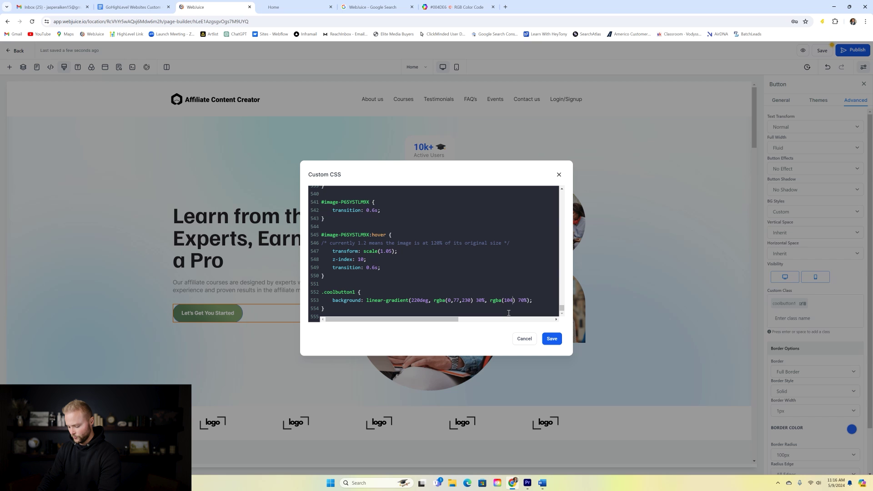
pyautogui.write(',')
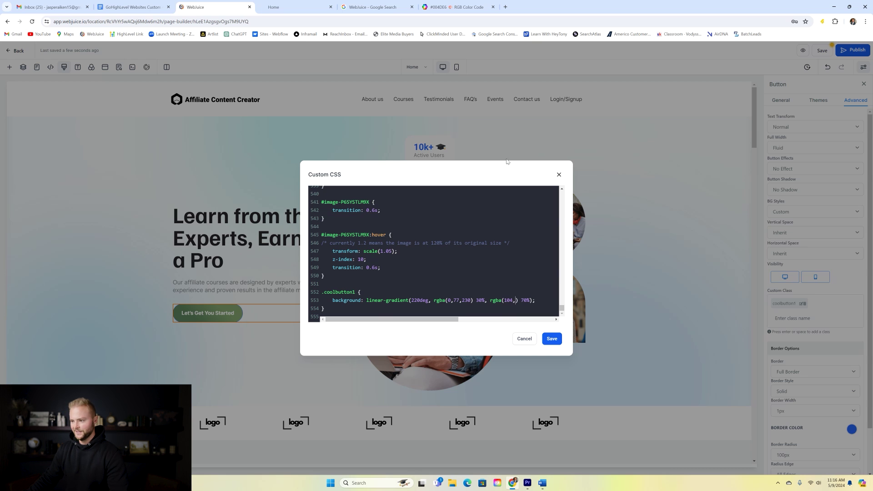
pyautogui.click(455, 7)
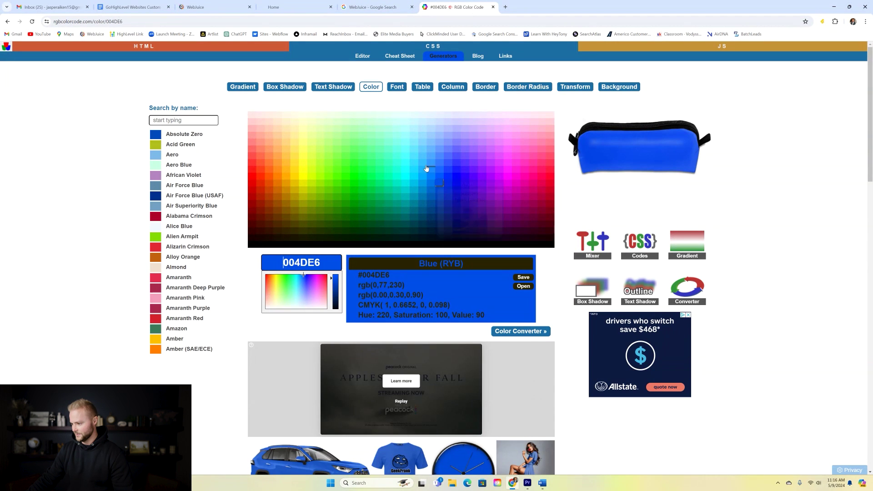
pyautogui.moveTo(422, 152)
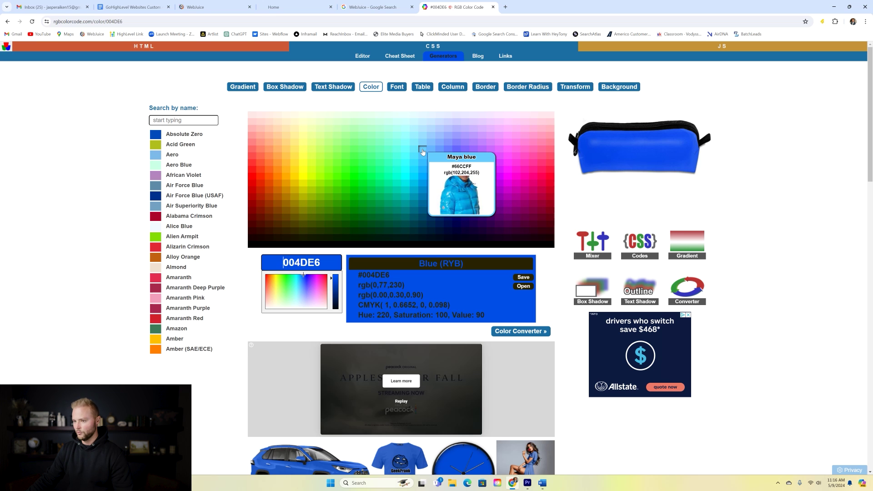
pyautogui.click(209, 7)
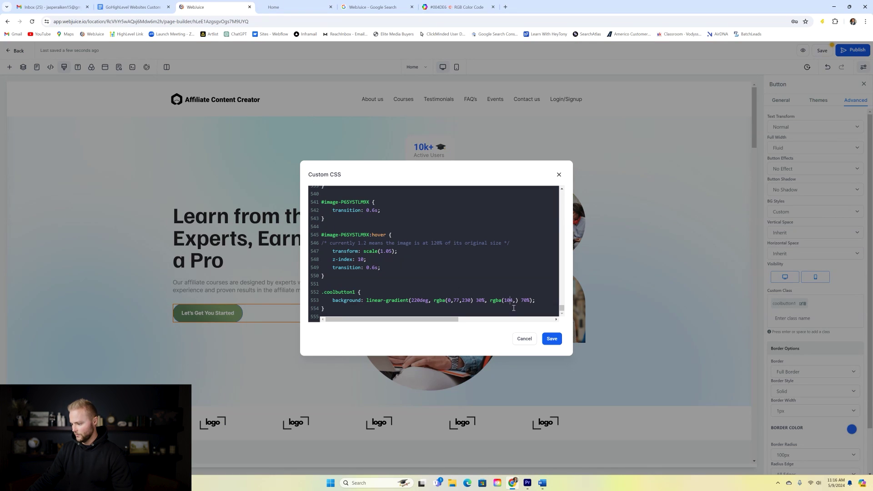
pyautogui.press('BackSpace')
pyautogui.write('2,')
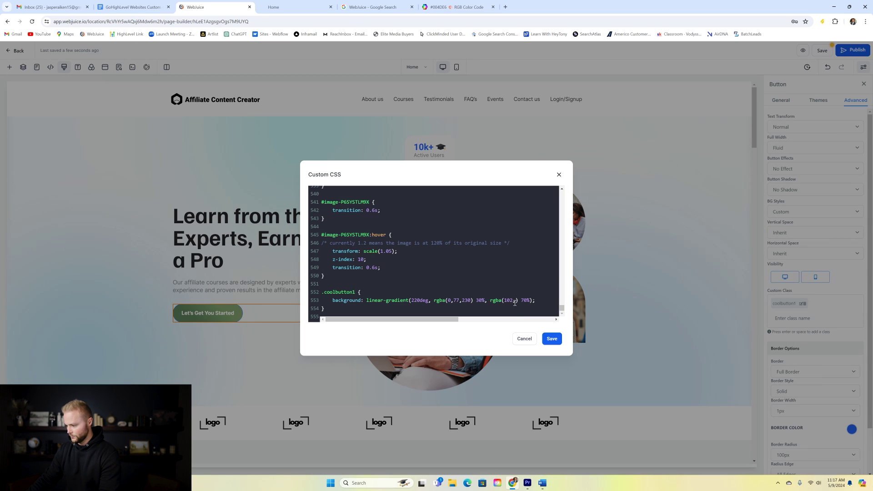
pyautogui.write('204')
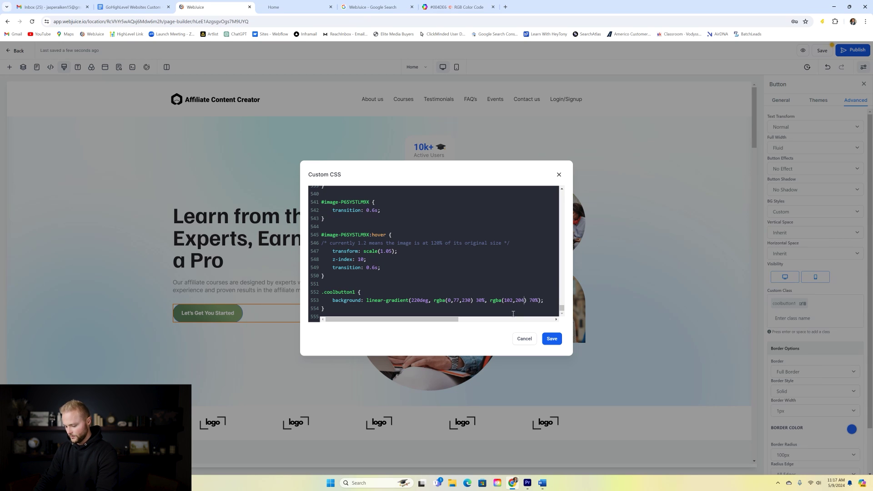
pyautogui.write(',255')
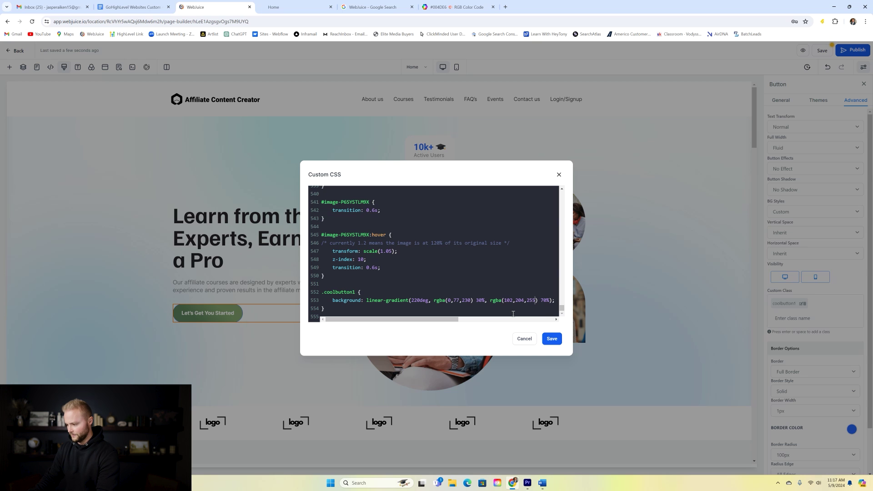
pyautogui.click(549, 339)
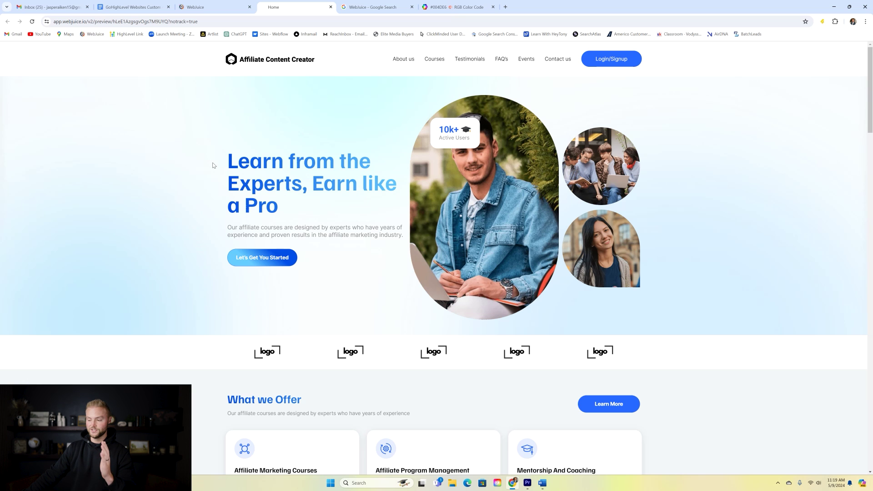
# - Open the page's custom CSS, and copy the complete .coolheader1 text-gradient rule from Example 1 in the Google Docs custom CSS document
pyautogui.hotkey('ctrl', 'w')
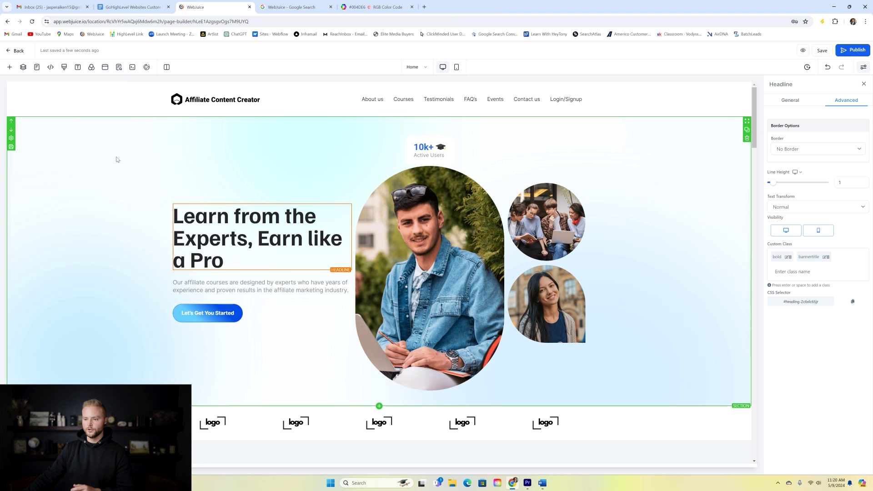
pyautogui.click(64, 68)
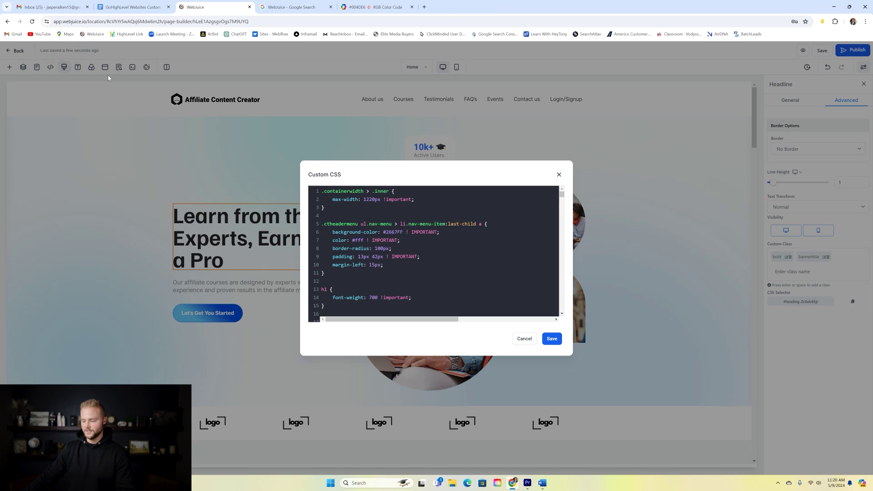
pyautogui.moveTo(562, 197); pyautogui.dragTo(560, 319)
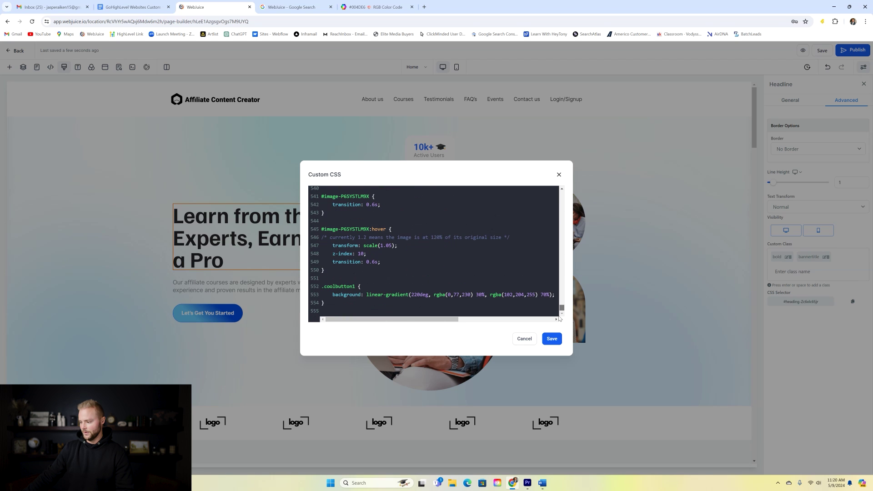
pyautogui.click(133, 7)
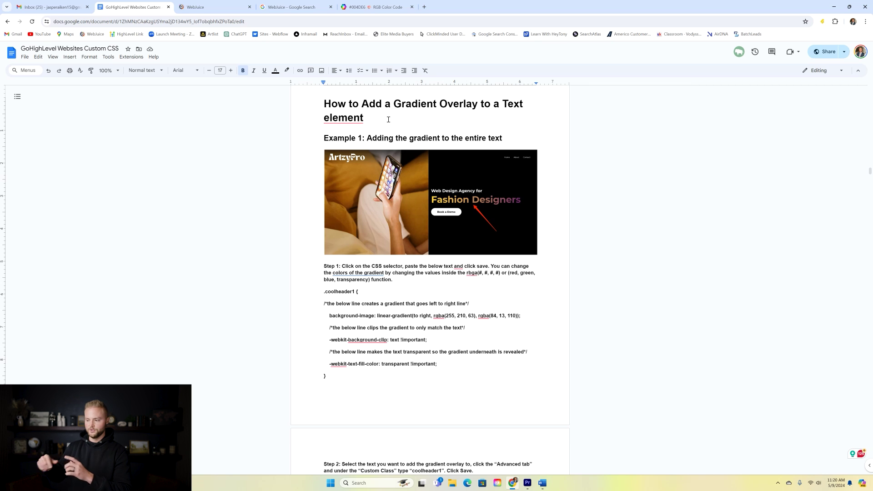
pyautogui.scroll(-3, 351, 209)
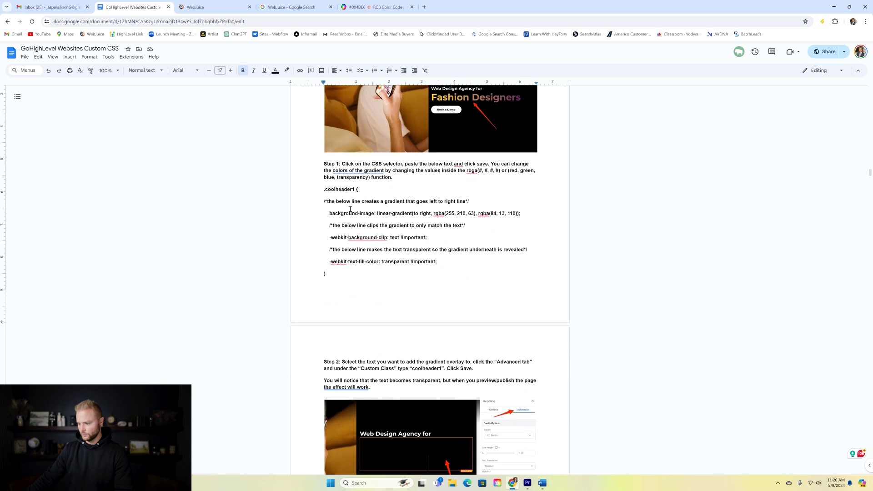
pyautogui.moveTo(329, 192); pyautogui.dragTo(374, 273)
pyautogui.hotkey('ctrl', 'c')
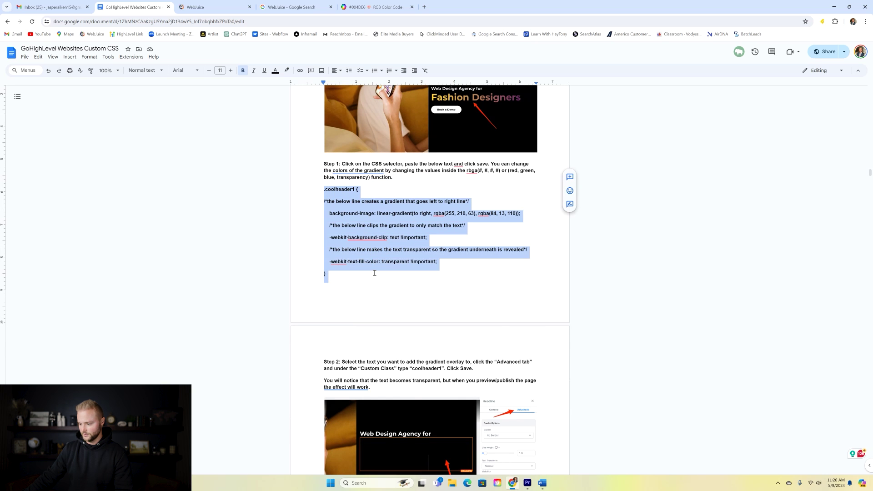
# - Switch to the WebJuice page builder, paste the .coolheader1 rule at the end of the custom CSS, and save it
pyautogui.click(214, 7)
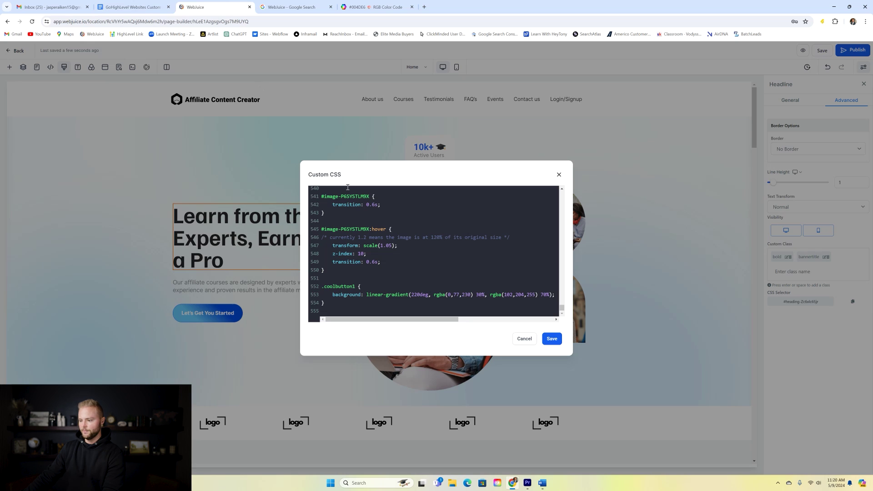
pyautogui.hotkey('ctrl', 'v')
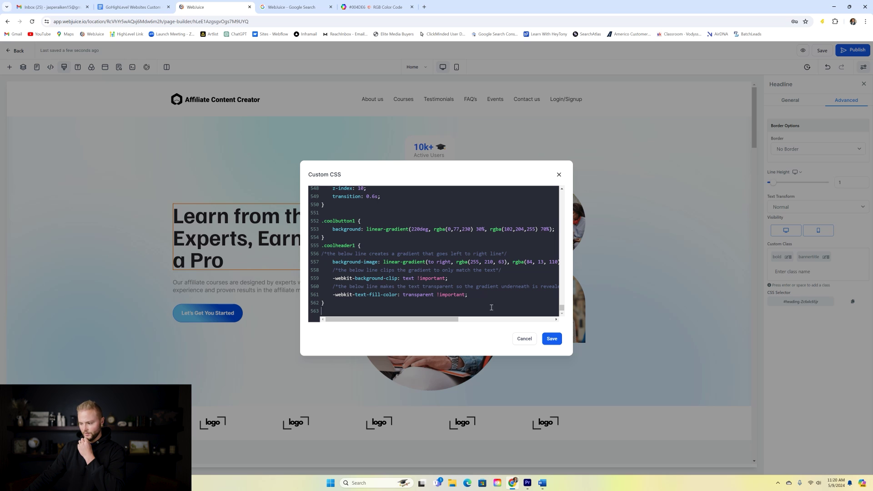
pyautogui.click(552, 339)
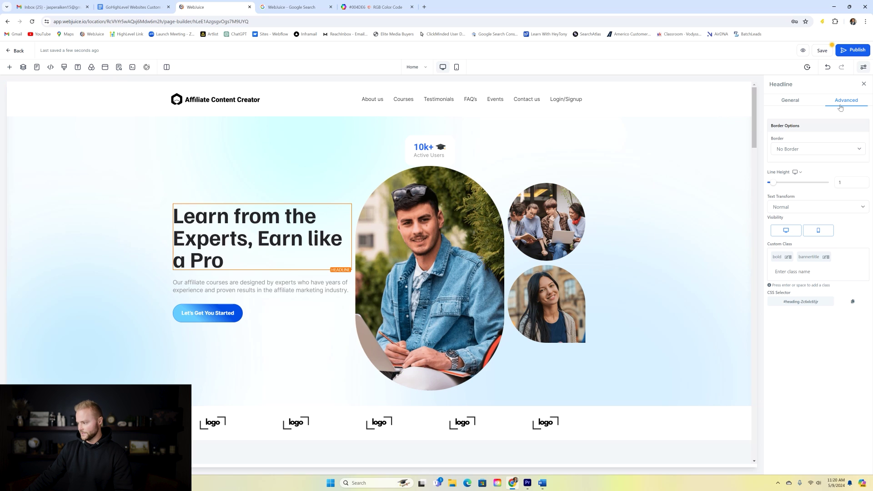
# - Add the custom class coolheader1 to the hero headline, then save and preview the page
pyautogui.click(800, 272)
pyautogui.write('coolheader')
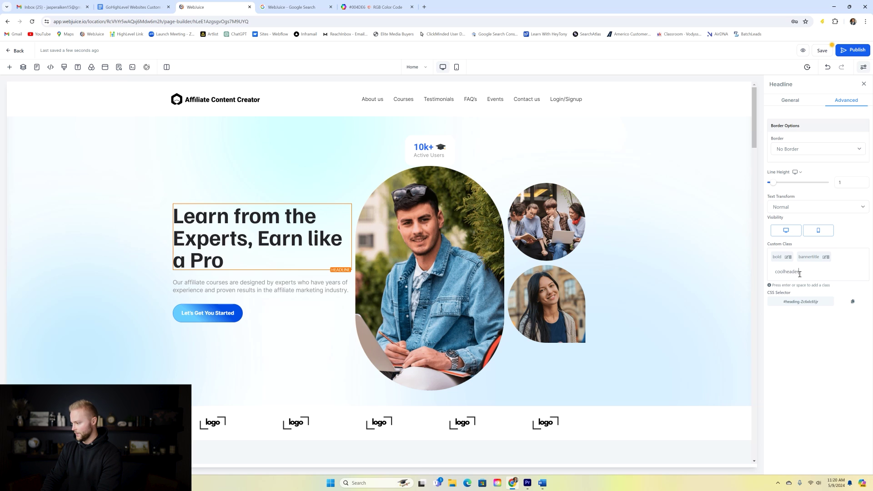
pyautogui.write('1')
pyautogui.press('Return')
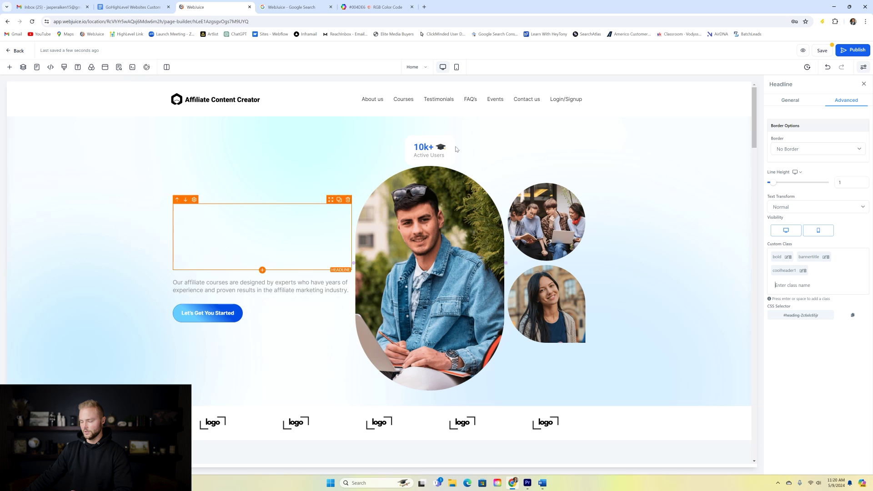
pyautogui.click(823, 50)
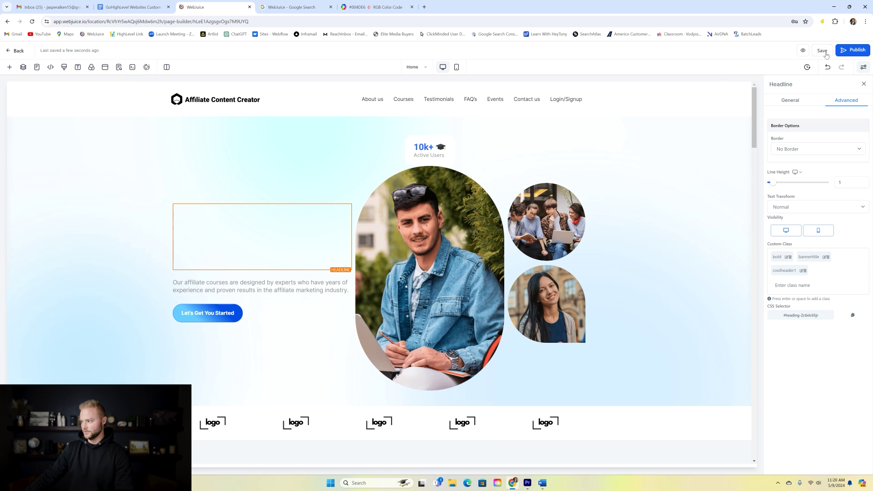
pyautogui.click(803, 51)
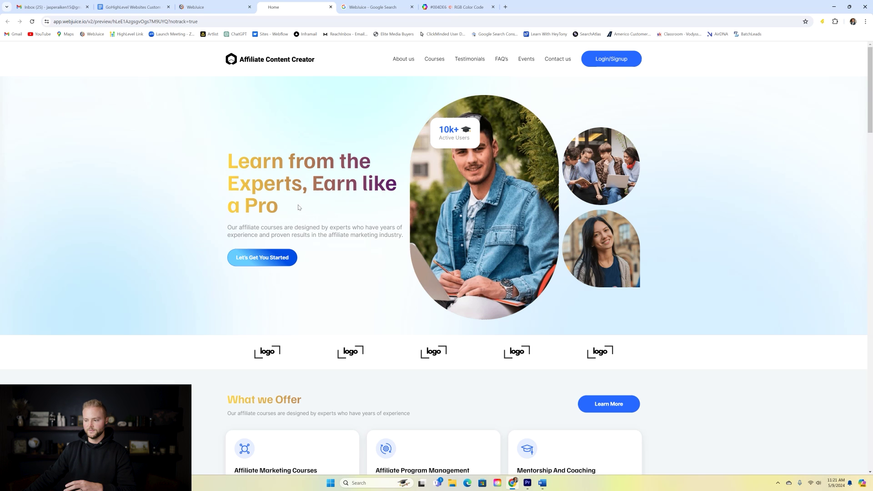
# - Back in the page builder's custom CSS, set the .coolheader1 gradient's first color to 0,77,230, copied from the .coolbutton1 rule
pyautogui.click(214, 7)
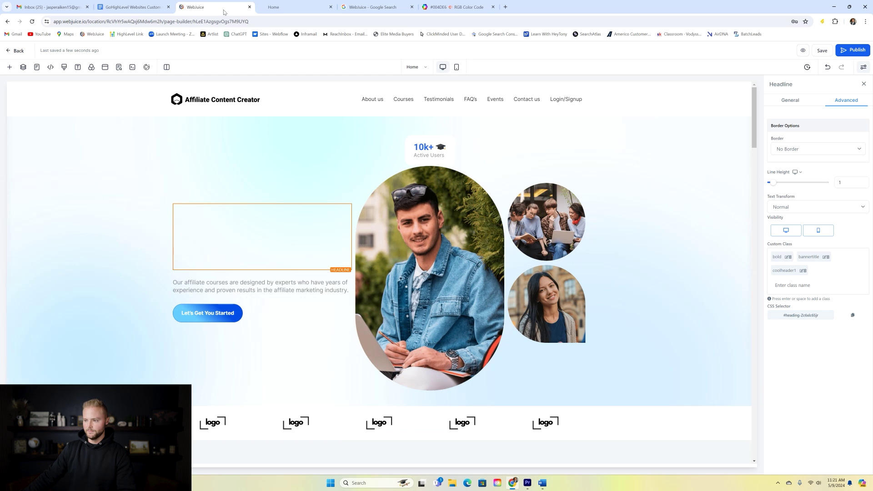
pyautogui.click(65, 67)
pyautogui.moveTo(563, 194); pyautogui.dragTo(567, 317)
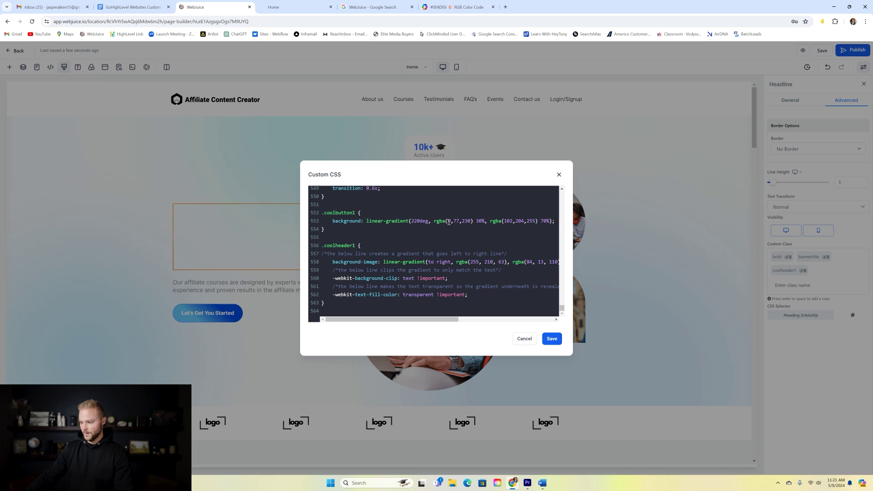
pyautogui.moveTo(448, 222); pyautogui.dragTo(458, 222)
pyautogui.moveTo(471, 262); pyautogui.dragTo(504, 262)
pyautogui.write('0,77,230')
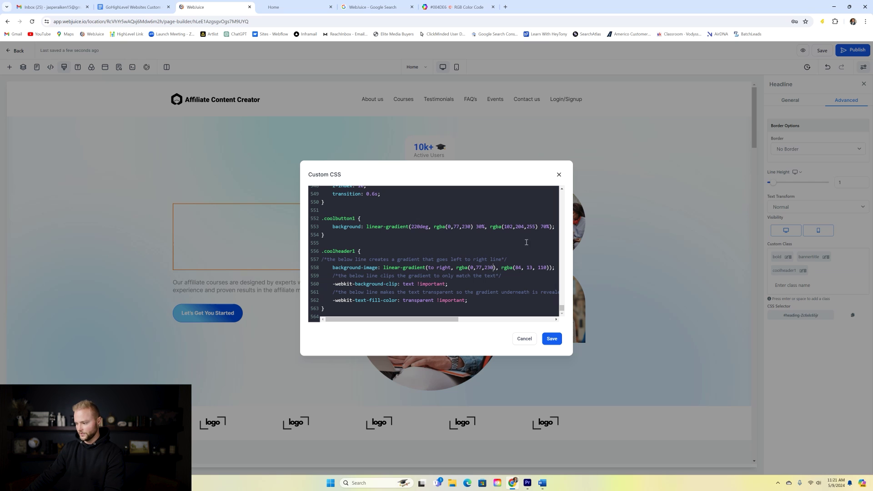
# - Set the .coolheader1 gradient's second color to 102,204,255, copied from .coolbutton1, save the CSS and page, and preview it
pyautogui.moveTo(504, 226); pyautogui.dragTo(532, 228)
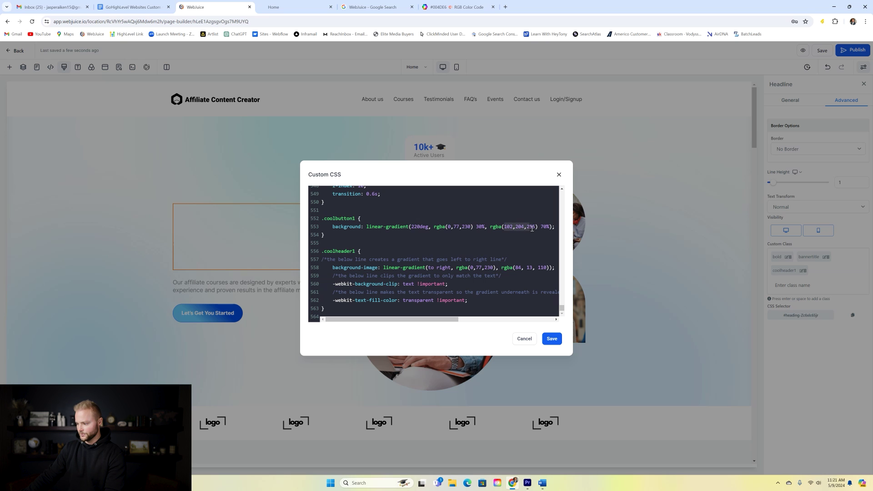
pyautogui.moveTo(516, 268); pyautogui.dragTo(542, 270)
pyautogui.write('102,204,255')
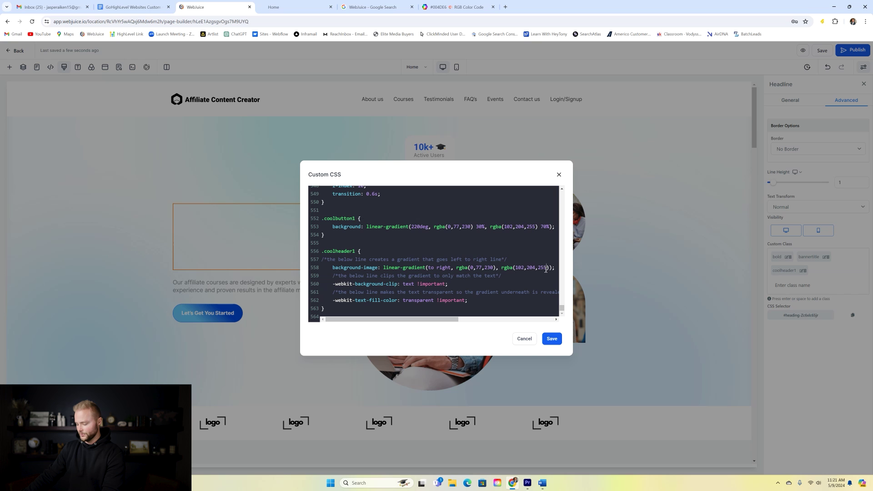
pyautogui.click(552, 338)
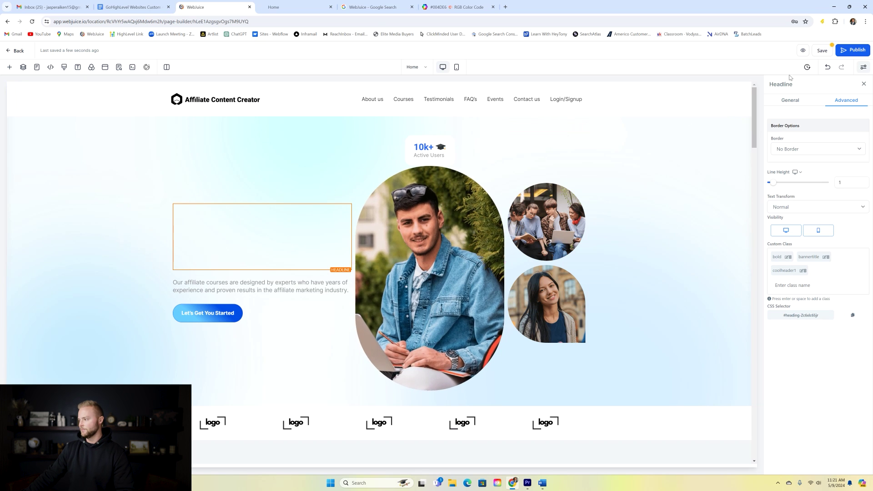
pyautogui.click(823, 50)
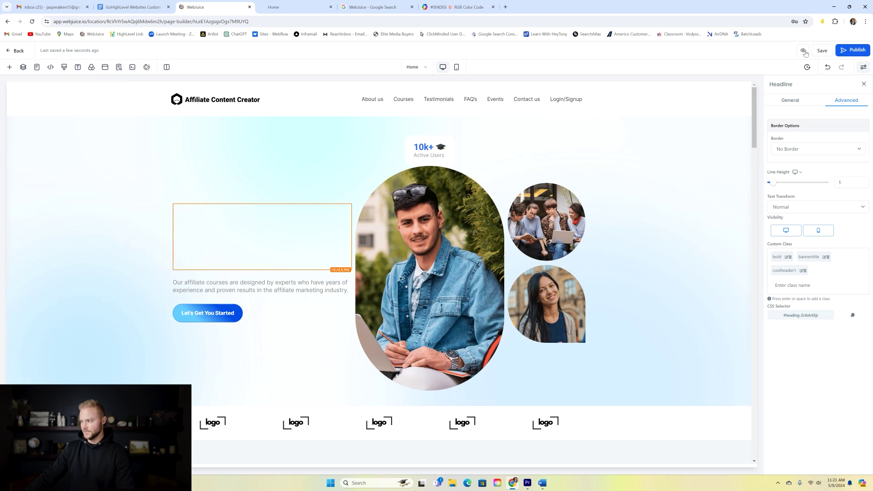
pyautogui.click(788, 50)
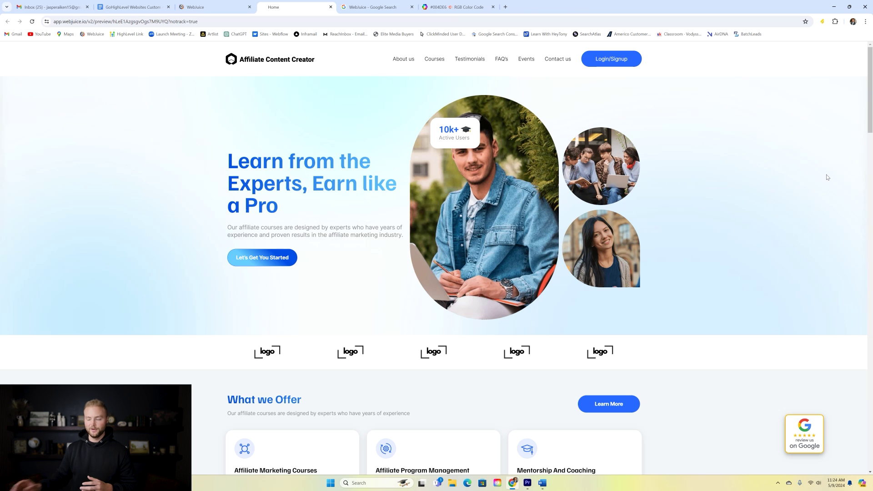
# - Test the Google review badge in the preview, and add a Code element below the footer's copyright line in the page builder
pyautogui.click(807, 434)
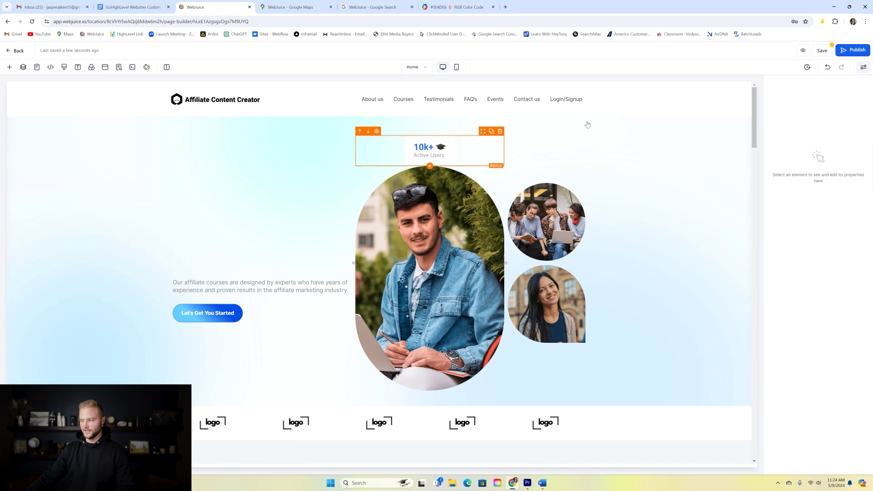
pyautogui.moveTo(754, 114); pyautogui.dragTo(763, 422)
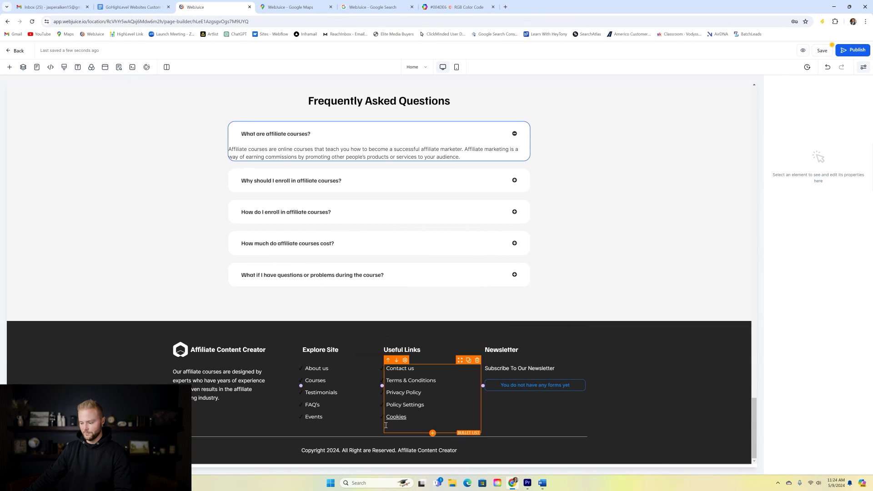
pyautogui.click(380, 457)
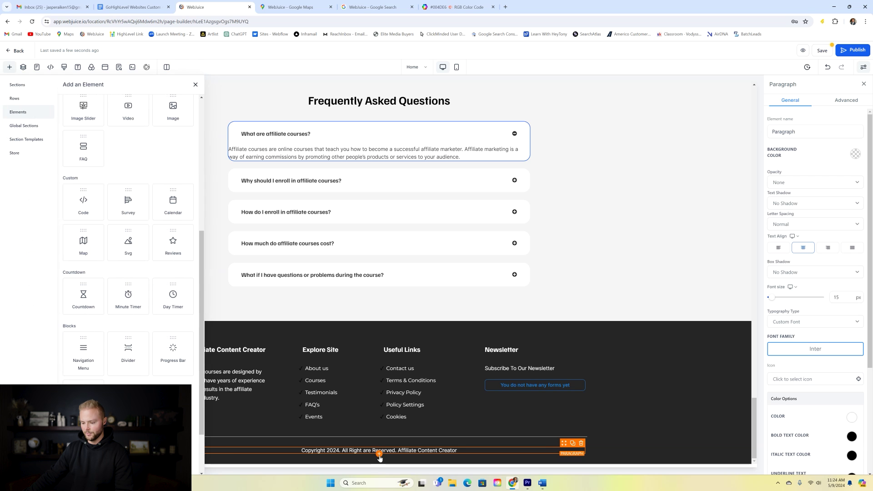
pyautogui.click(84, 203)
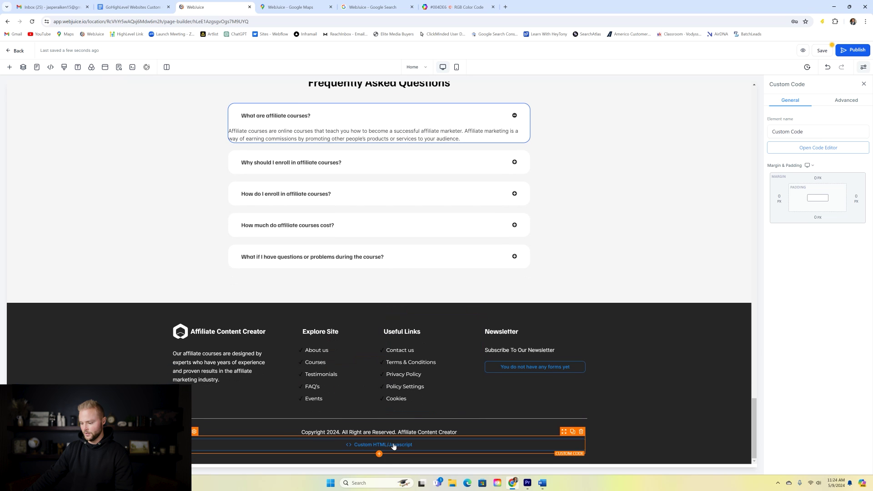
# - Copy the floating Google reviews button HTML from the GoHighLevel Websites Custom CSS document into the new Code element's editor
pyautogui.click(821, 152)
pyautogui.hotkey('ctrl', 'shift', 'Tab')
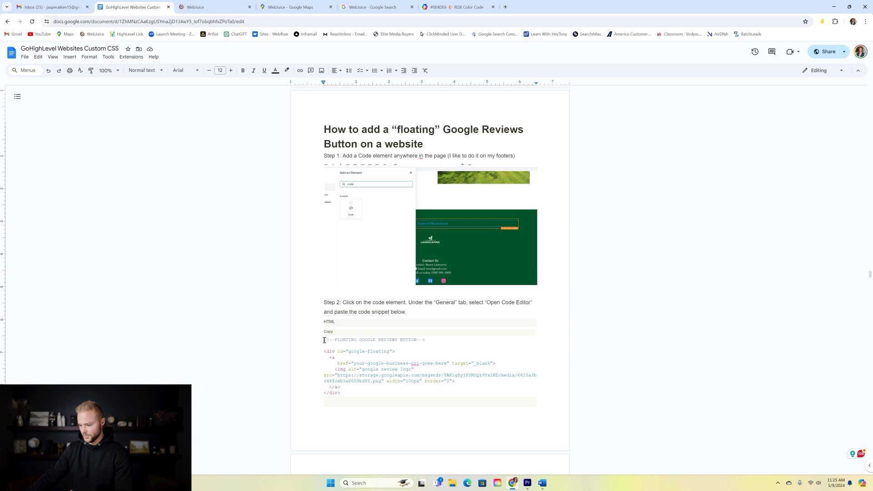
pyautogui.moveTo(327, 341); pyautogui.dragTo(370, 389)
pyautogui.hotkey('ctrl', 'c')
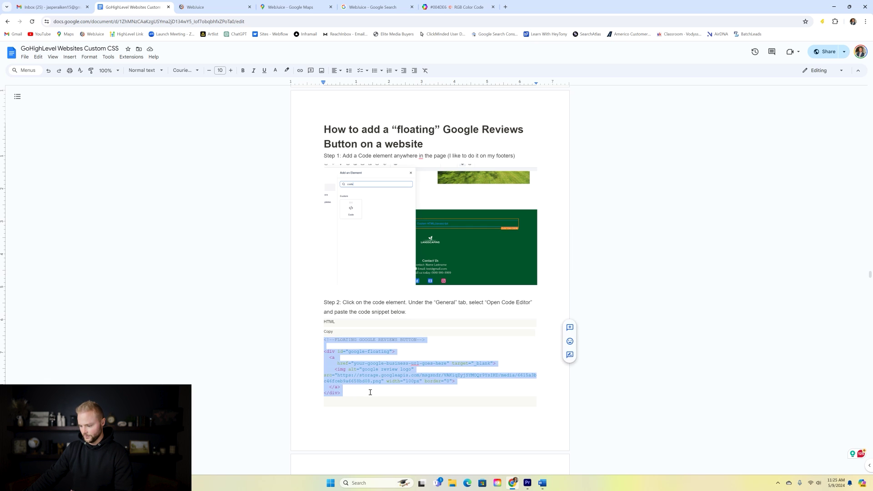
pyautogui.click(213, 7)
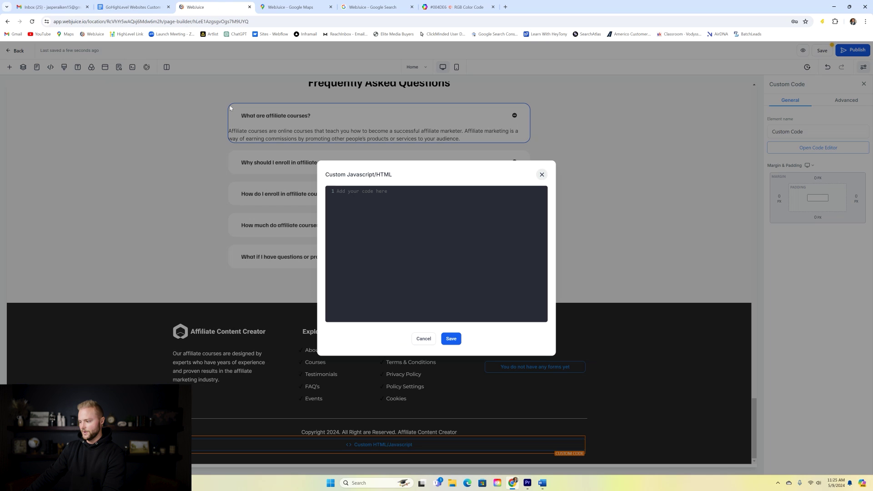
pyautogui.hotkey('ctrl', 'v')
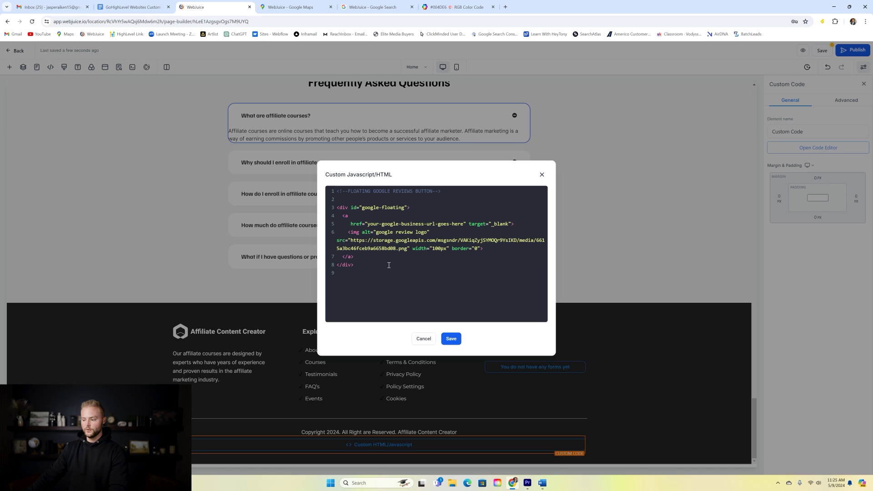
# - Replace your-google-business-url-goes-here with the review link copied from the WebJuice Google Business Profile, and save the code
pyautogui.moveTo(374, 223); pyautogui.dragTo(463, 226)
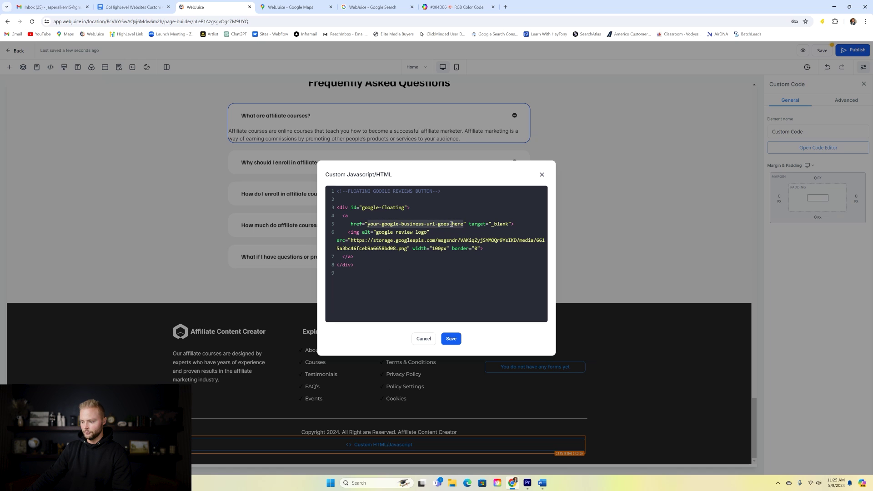
pyautogui.click(375, 7)
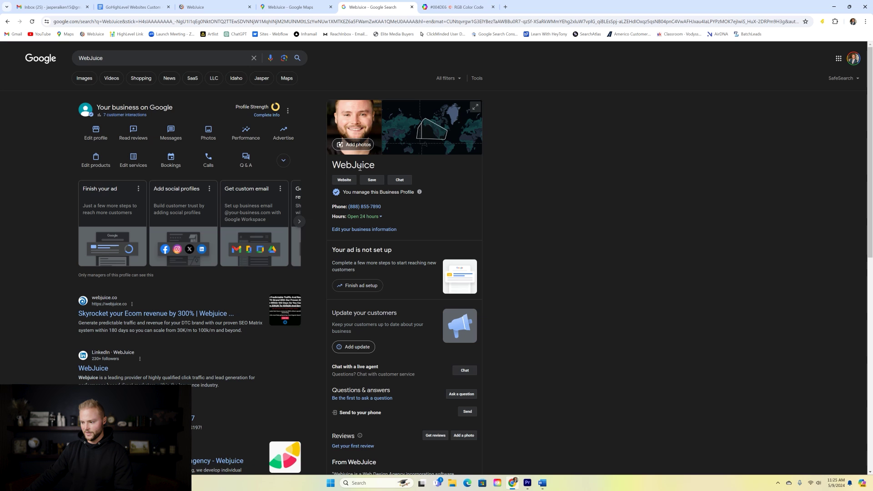
pyautogui.scroll(-2, 460, 160)
pyautogui.scroll(-3, 460, 120)
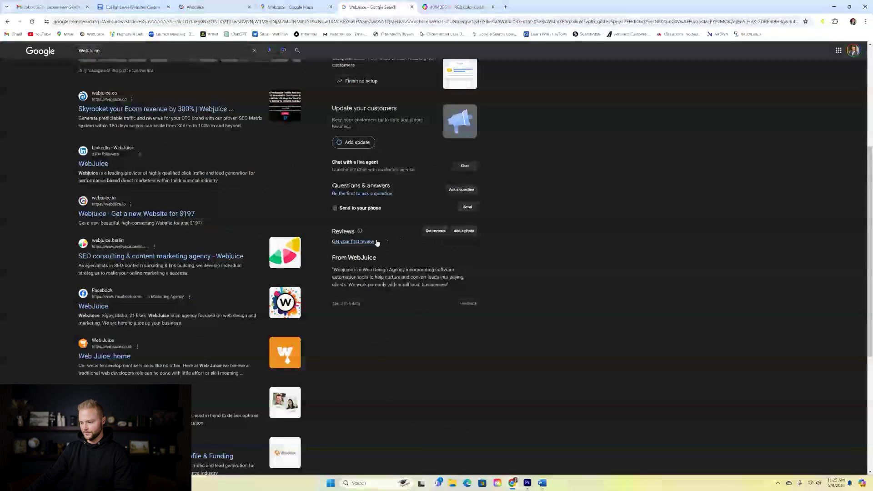
pyautogui.click(432, 232)
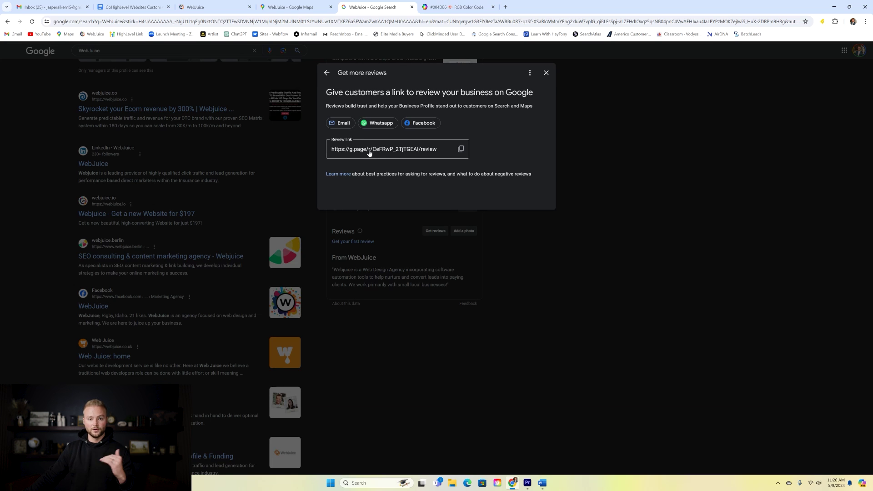
pyautogui.click(461, 150)
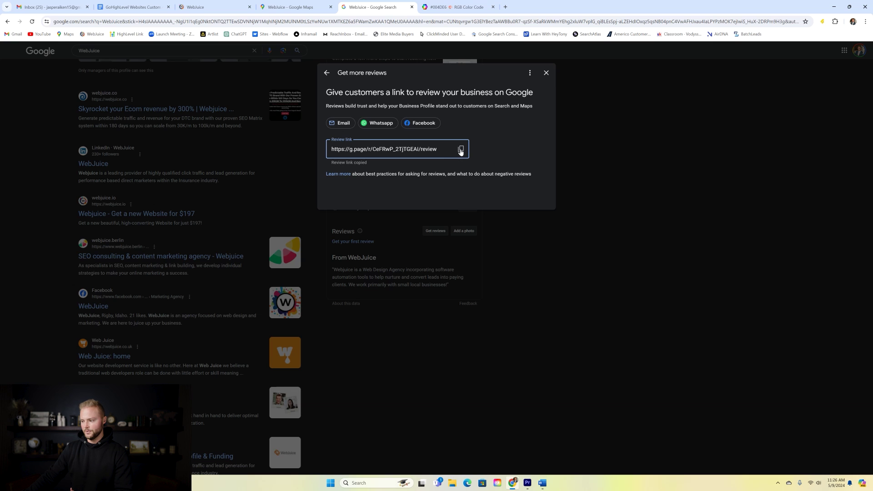
pyautogui.click(214, 7)
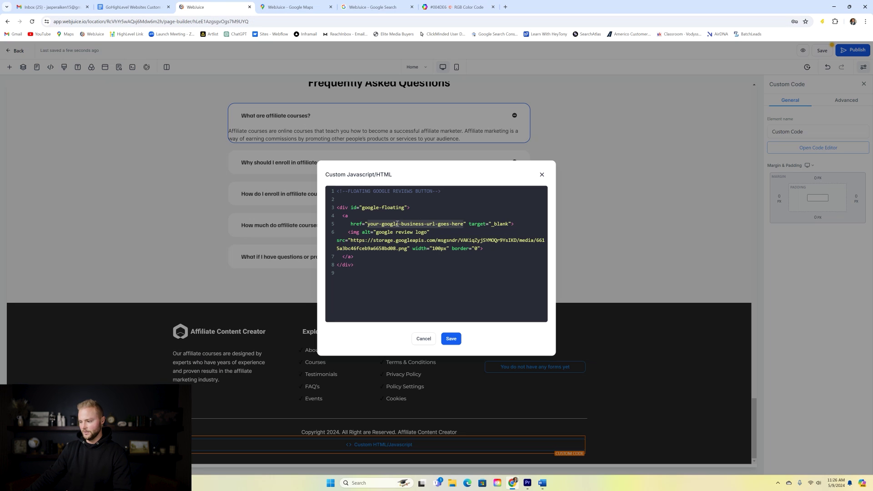
pyautogui.hotkey('ctrl', 'v')
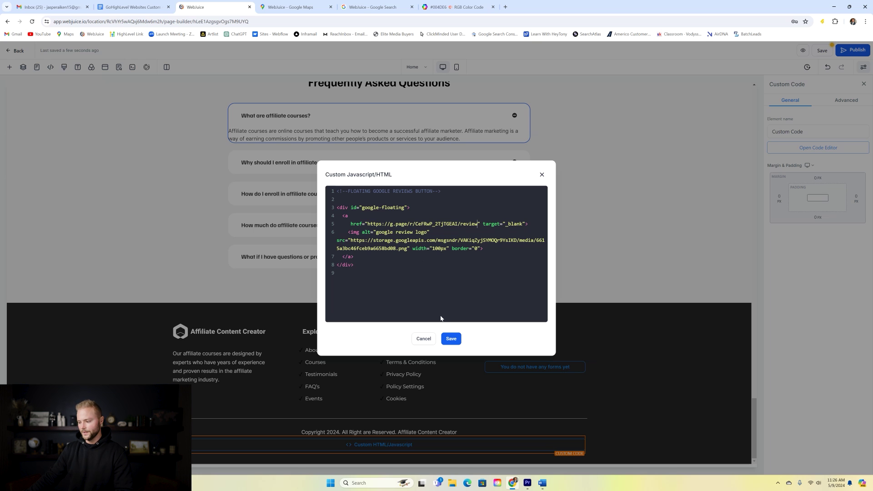
pyautogui.click(450, 339)
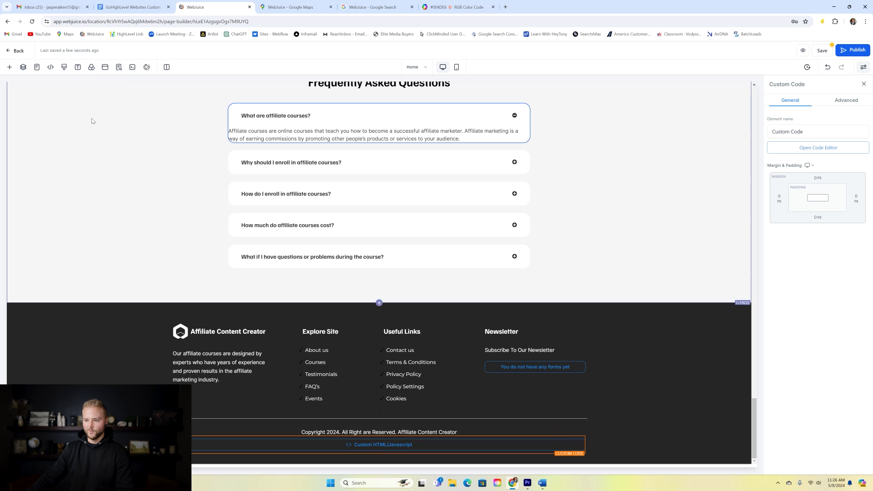
# - Copy the #google-floating CSS rules from the Google Docs guide to the end of the page's custom CSS and save it
pyautogui.click(64, 67)
pyautogui.moveTo(563, 196); pyautogui.dragTo(564, 316)
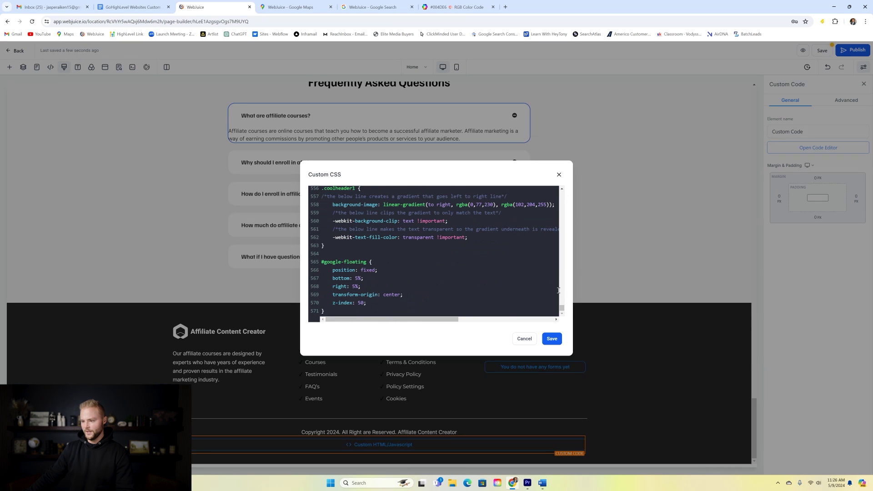
pyautogui.click(363, 310)
pyautogui.press('Return')
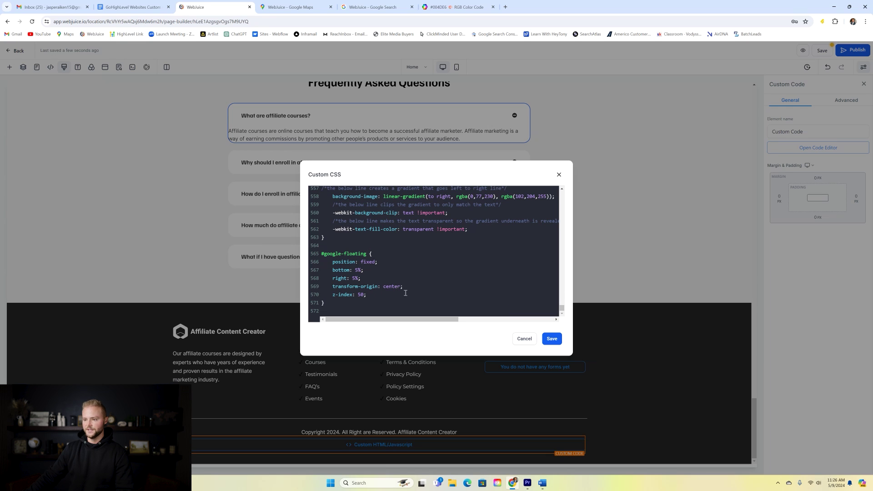
pyautogui.click(134, 8)
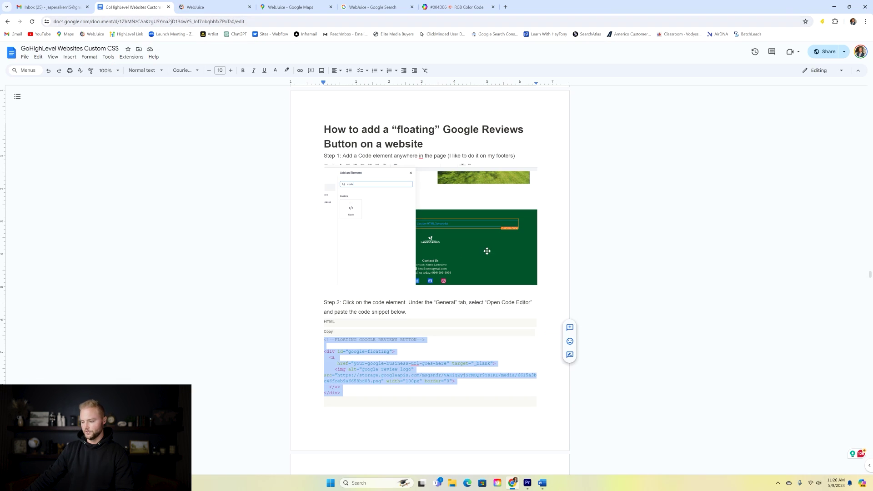
pyautogui.click(554, 208)
pyautogui.scroll(-12, 545, 205)
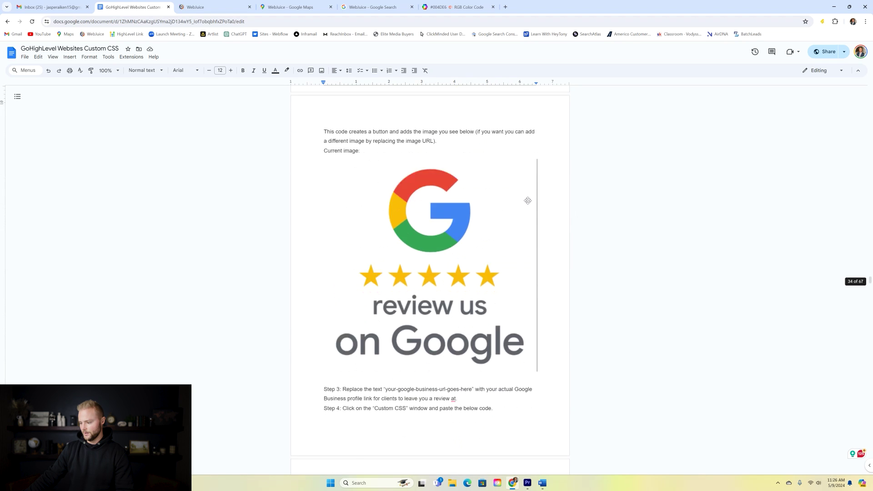
pyautogui.scroll(-3, 527, 195)
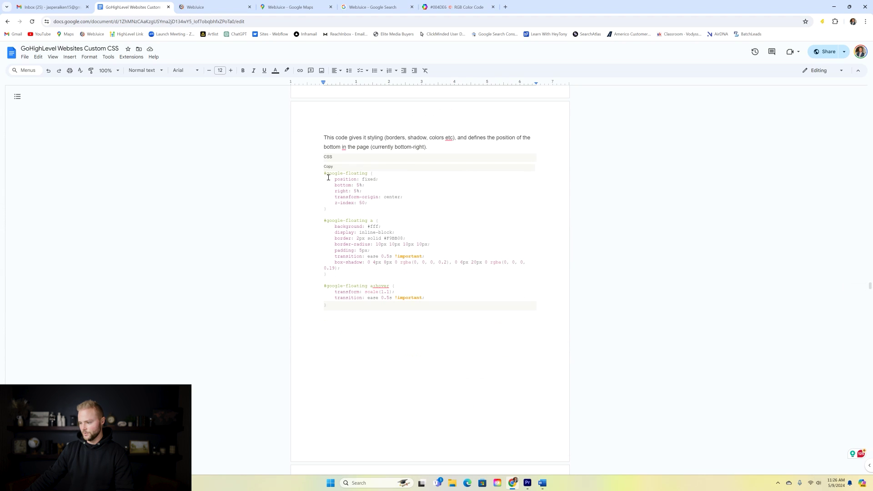
pyautogui.moveTo(324, 175); pyautogui.dragTo(396, 310)
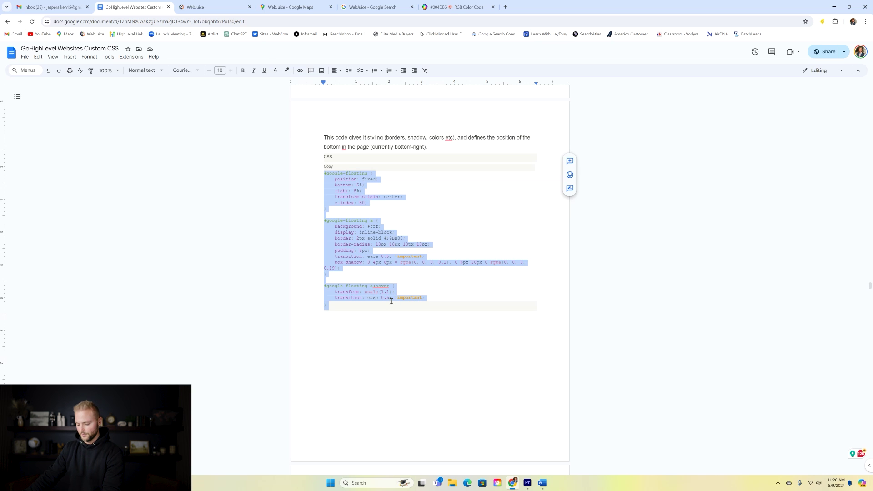
pyautogui.click(220, 8)
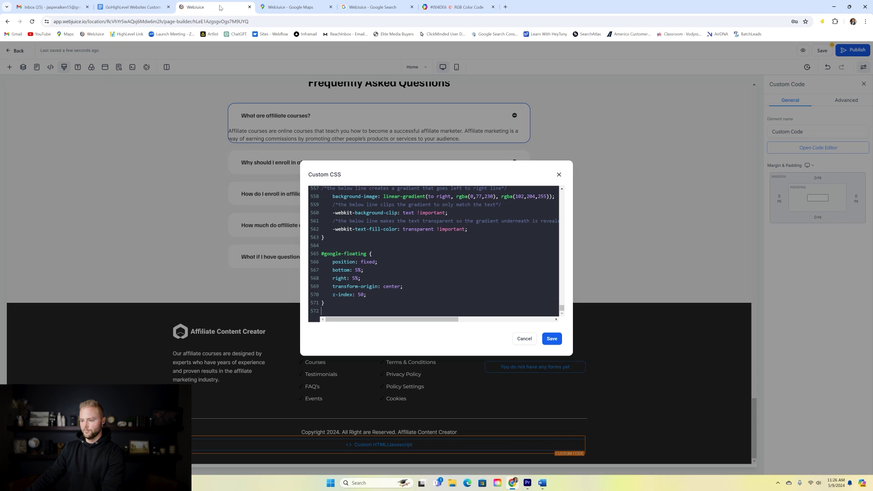
pyautogui.hotkey('ctrl', 'v')
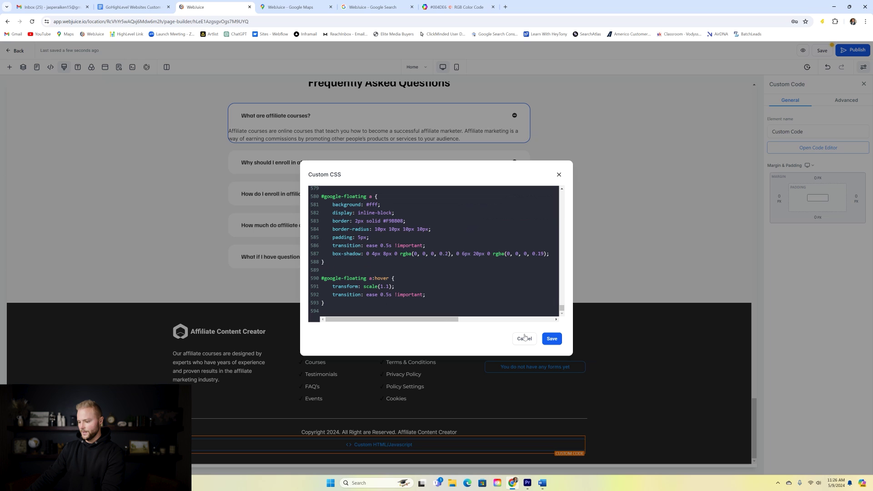
pyautogui.click(552, 339)
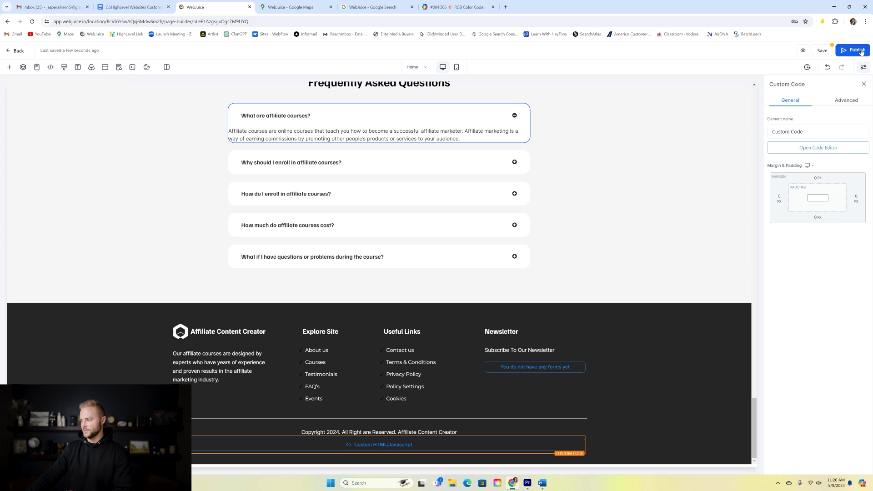
# - Save the page, preview it, and test the floating Google review badge's link
pyautogui.click(823, 50)
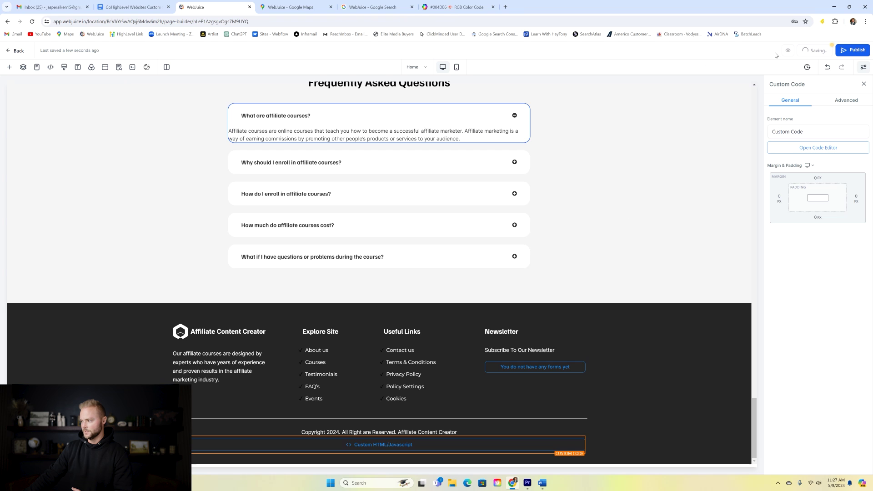
pyautogui.click(802, 50)
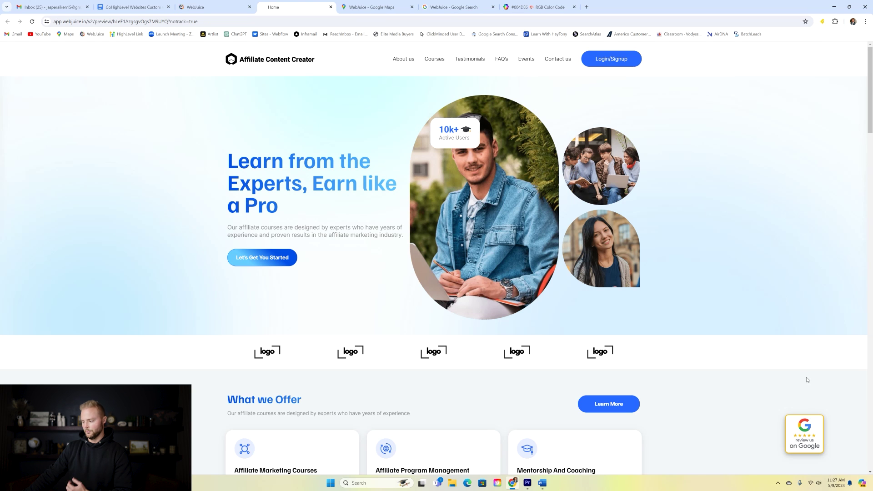
pyautogui.click(807, 433)
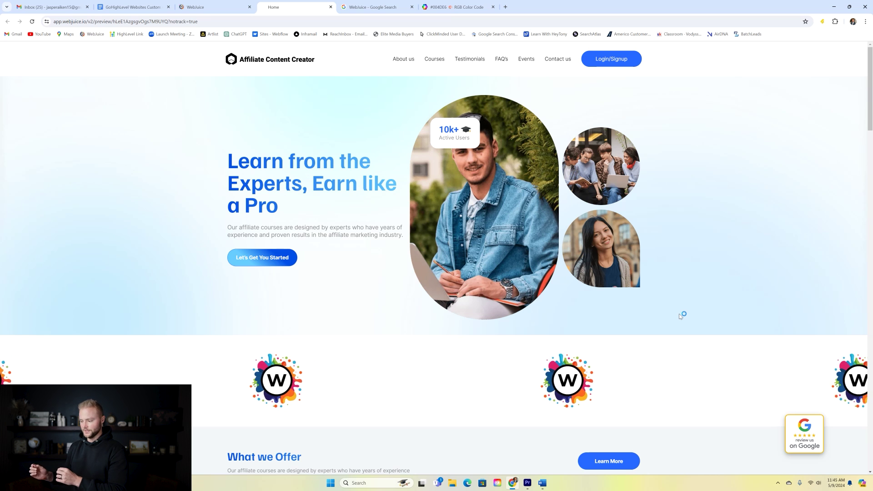
# - Look over the preview's logo strip, close the preview, and add a full-width section with a six-column row below the hero
pyautogui.scroll(-3, 700, 177)
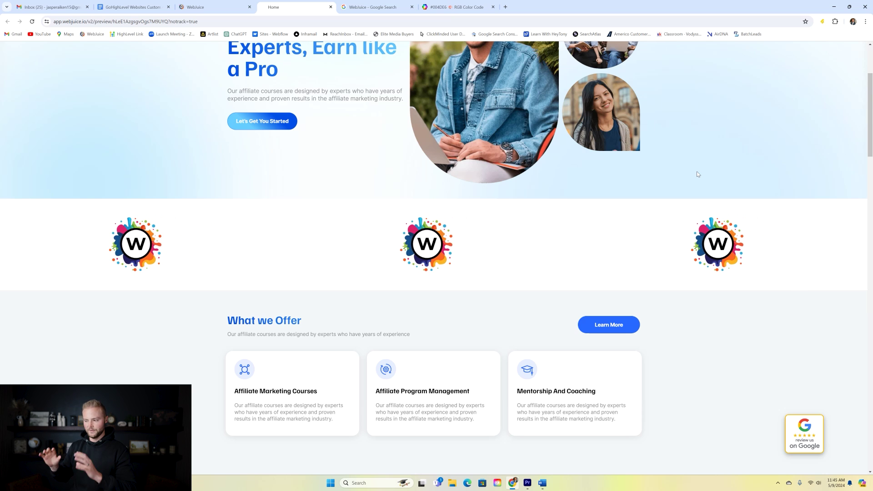
pyautogui.hotkey('ctrl', 'w')
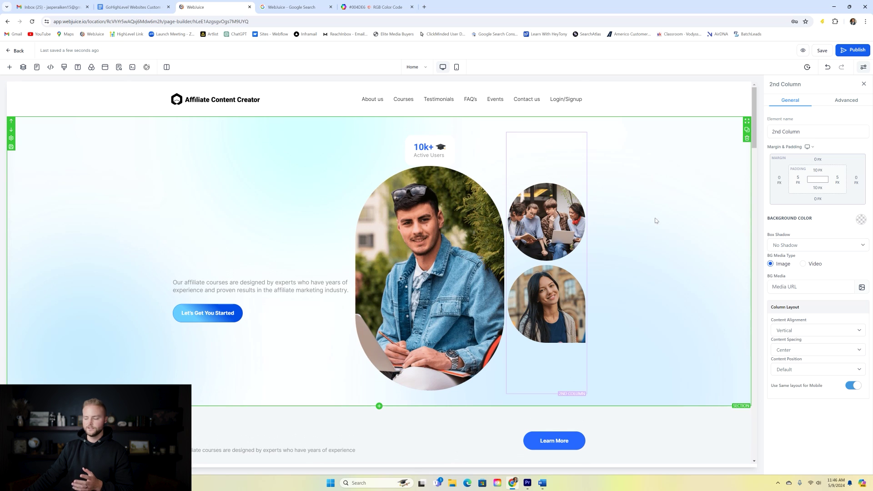
pyautogui.scroll(-3, 656, 220)
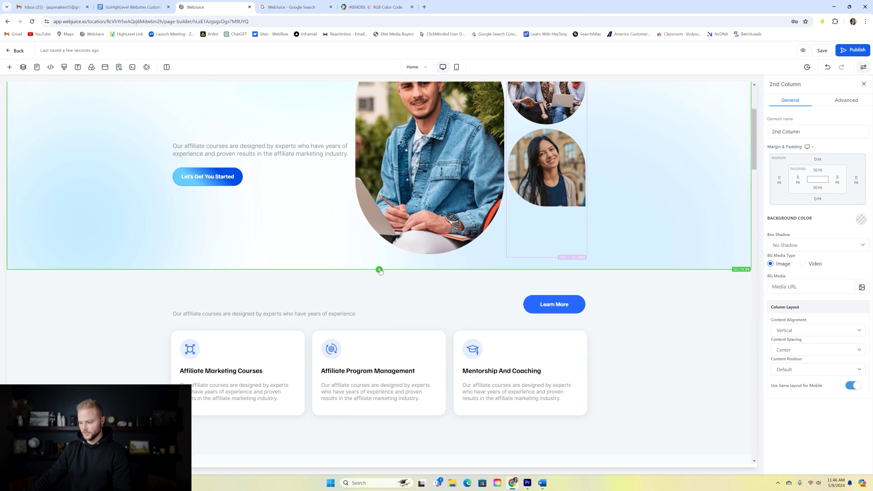
pyautogui.click(379, 270)
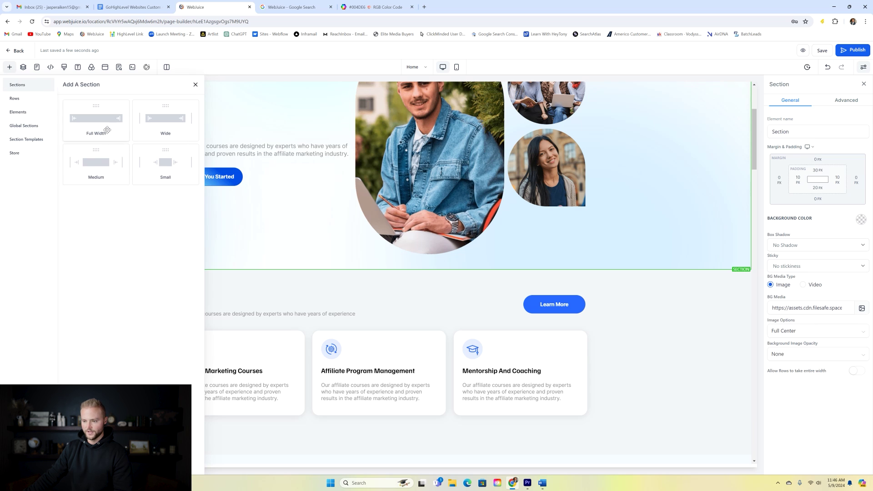
pyautogui.moveTo(96, 127); pyautogui.dragTo(378, 293)
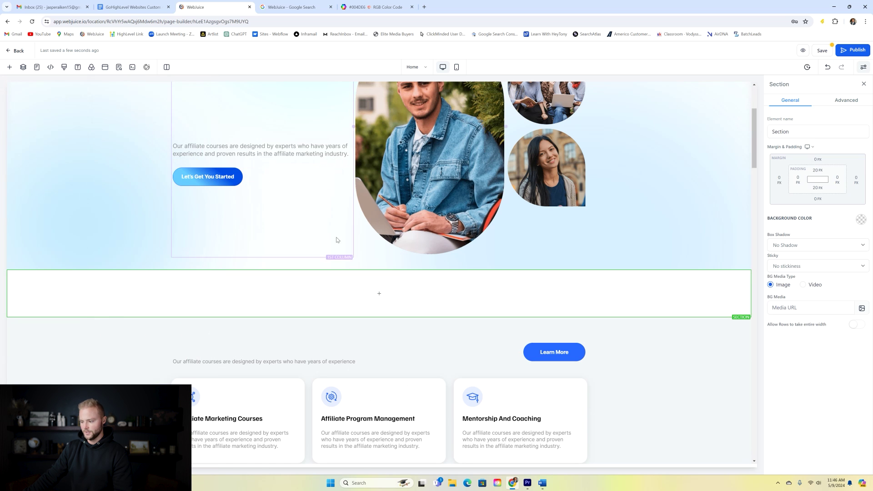
pyautogui.click(380, 294)
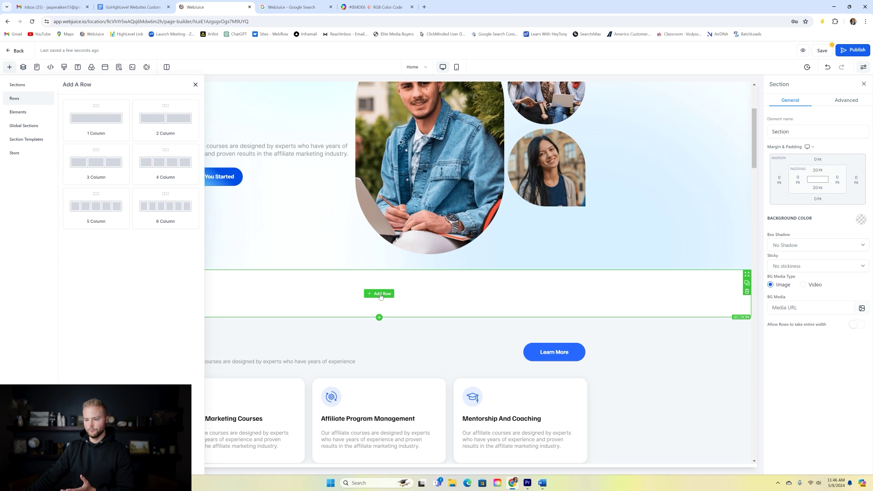
pyautogui.click(164, 210)
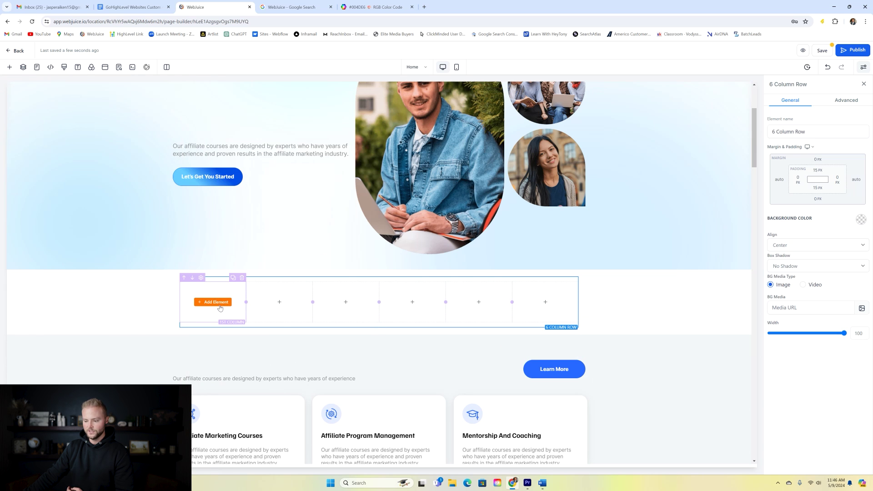
# - Add an image element to the row's first column and set its picture to Webjuice-04.png from the media library
pyautogui.click(214, 303)
pyautogui.click(173, 218)
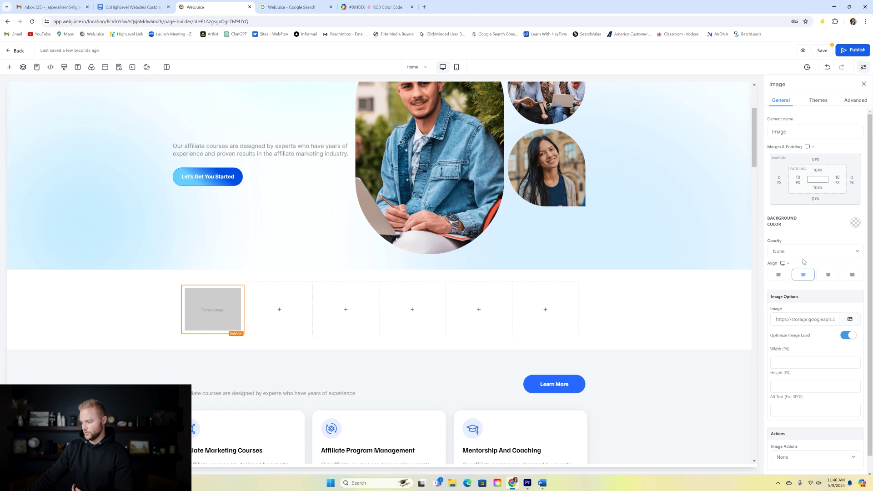
pyautogui.click(851, 322)
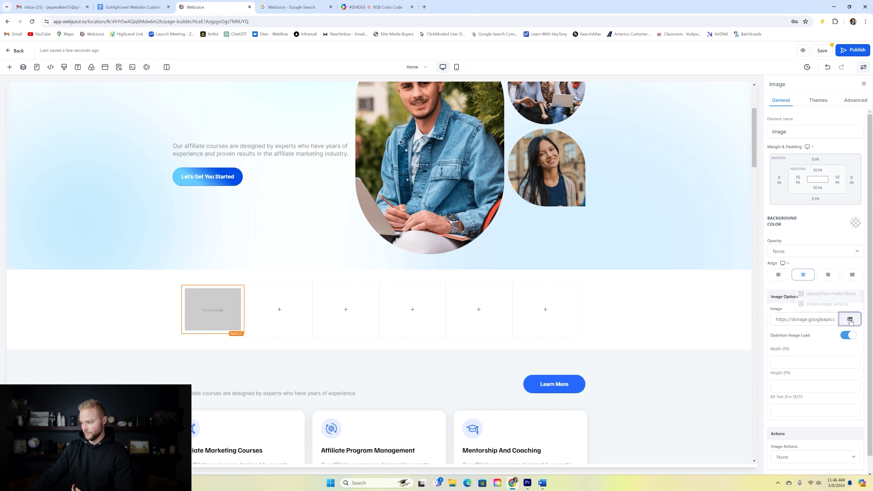
pyautogui.click(838, 295)
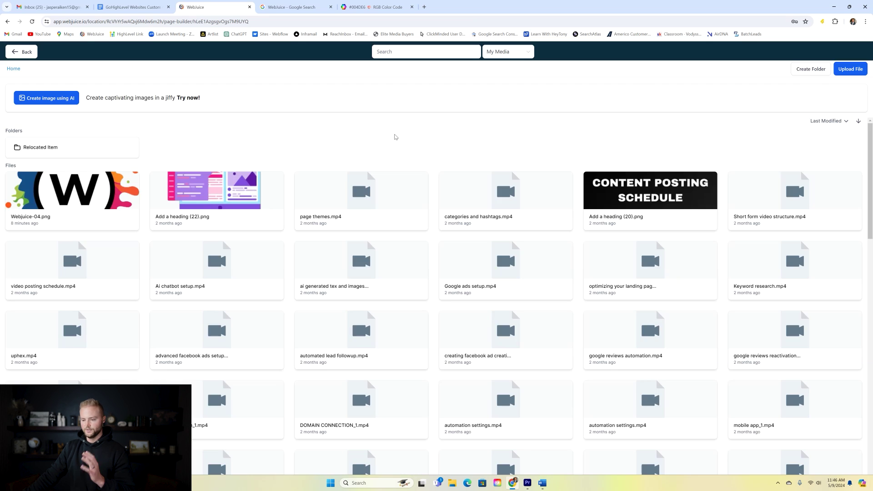
pyautogui.click(89, 197)
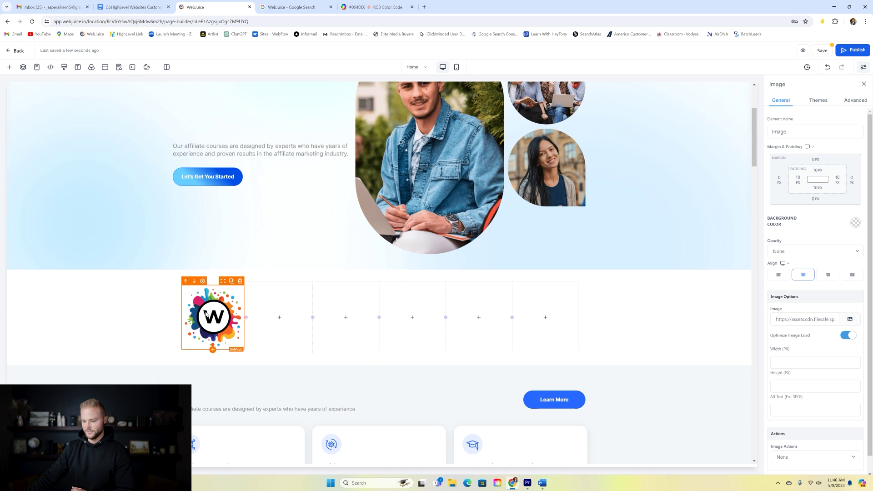
# - Duplicate the logo image into each of the row's five empty columns
pyautogui.click(231, 281)
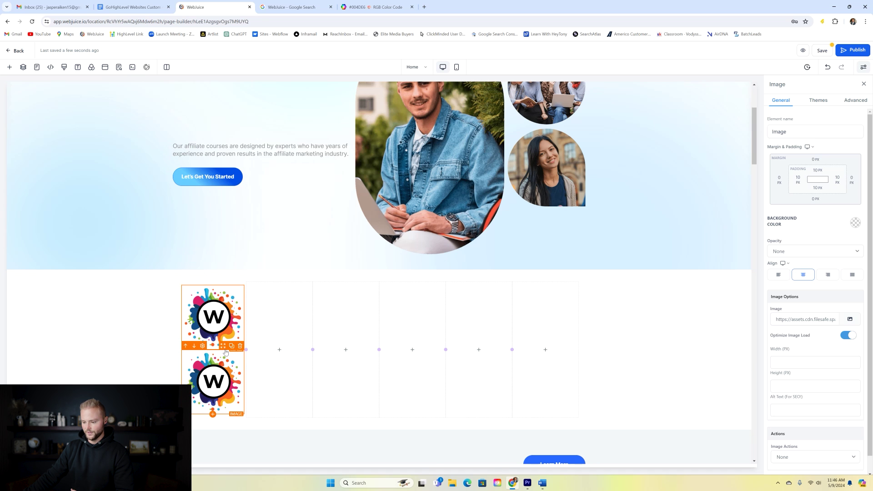
pyautogui.moveTo(242, 342); pyautogui.dragTo(279, 318)
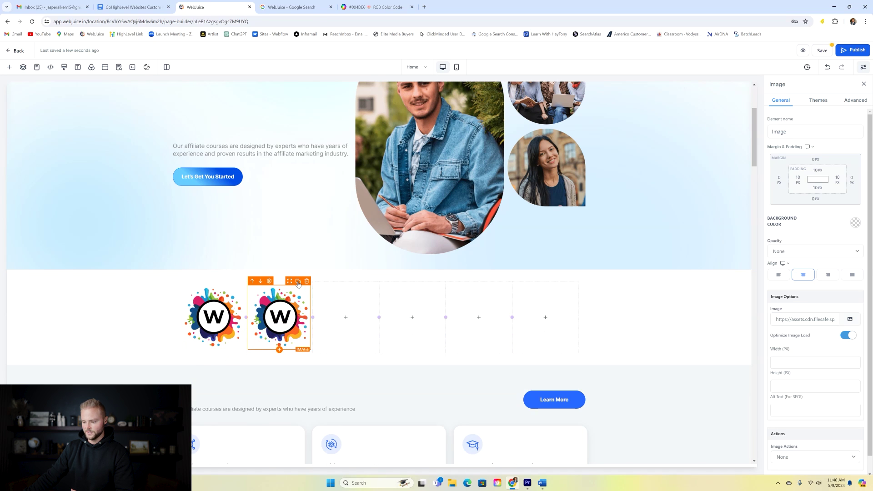
pyautogui.click(298, 281)
pyautogui.moveTo(279, 381); pyautogui.dragTo(322, 360)
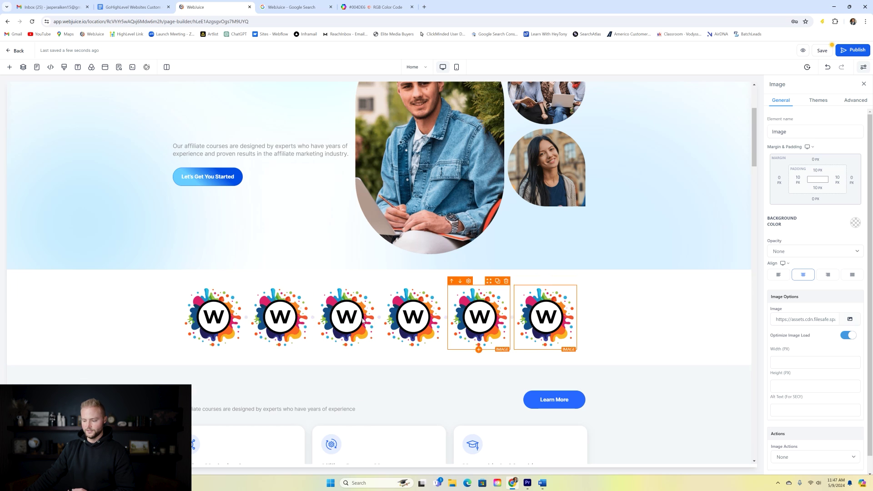
pyautogui.click(635, 310)
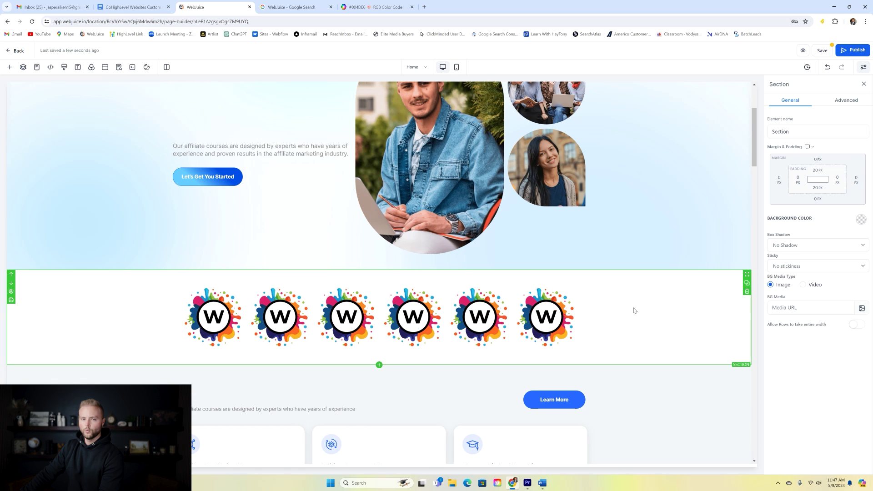
# - Assign the custom class imagelogo1 to the first three logo images in the row
pyautogui.click(213, 317)
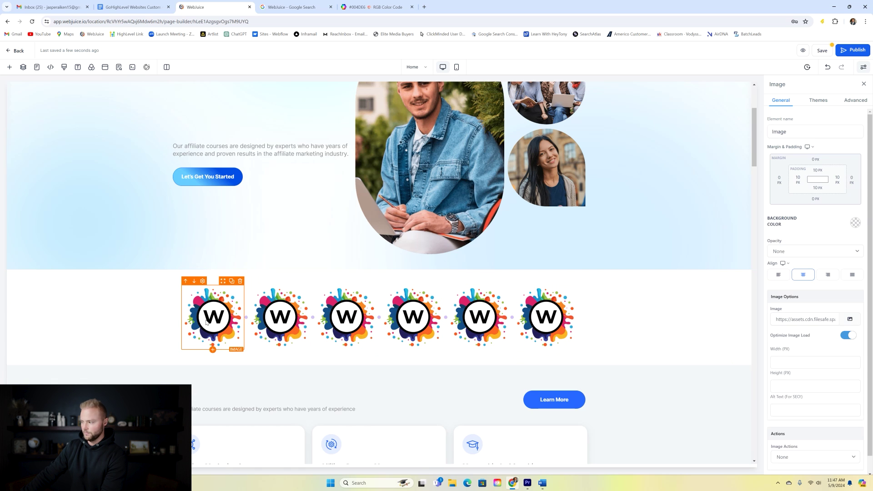
pyautogui.click(854, 100)
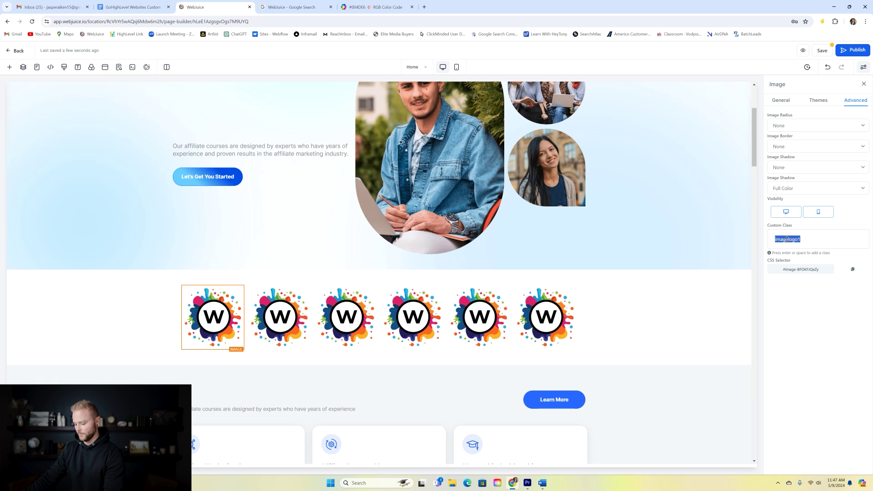
pyautogui.press('Return')
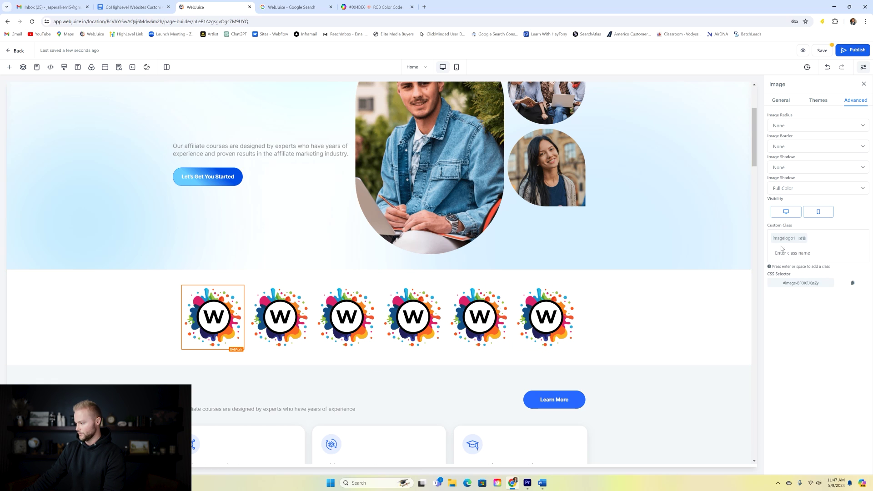
pyautogui.click(279, 317)
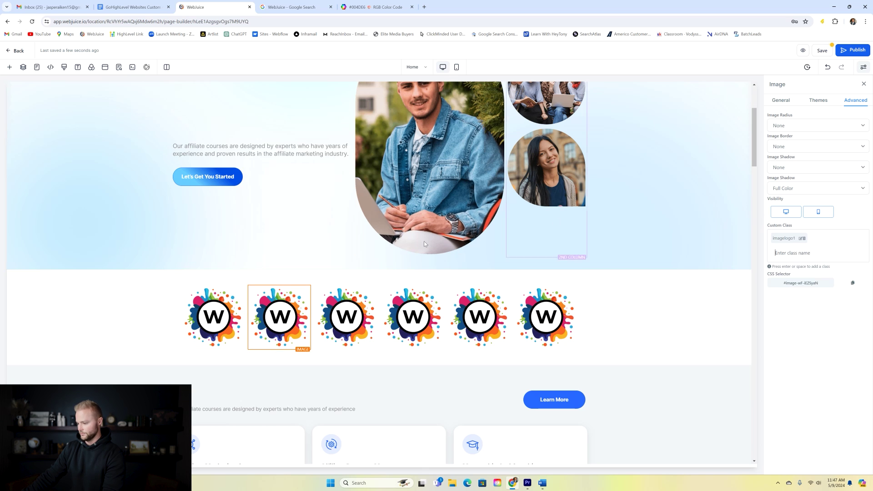
pyautogui.click(346, 317)
pyautogui.click(788, 241)
pyautogui.write('imagelogo1')
pyautogui.press('Return')
# - Give the fourth, fifth and sixth logo images the custom class imagelogo1
pyautogui.click(412, 317)
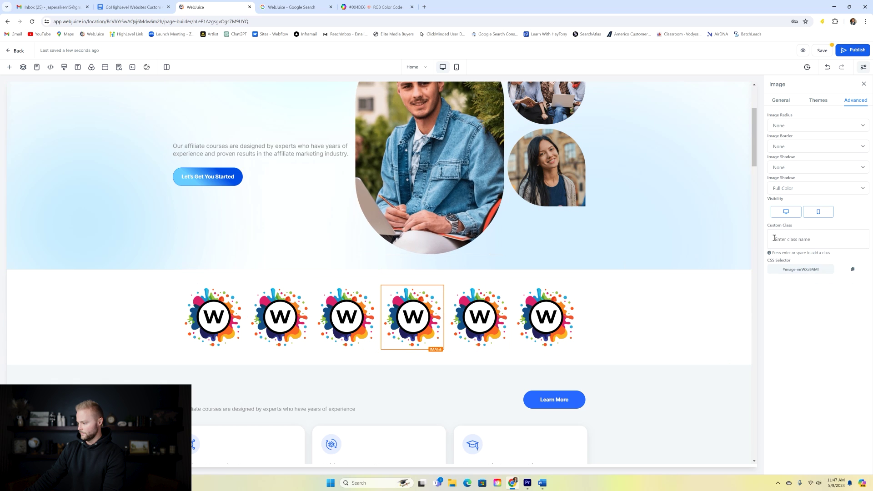
pyautogui.click(791, 237)
pyautogui.write('imagelogo1')
pyautogui.press('Return')
pyautogui.click(479, 317)
pyautogui.click(798, 239)
pyautogui.write('imagelogo1')
pyautogui.press('Return')
pyautogui.click(545, 317)
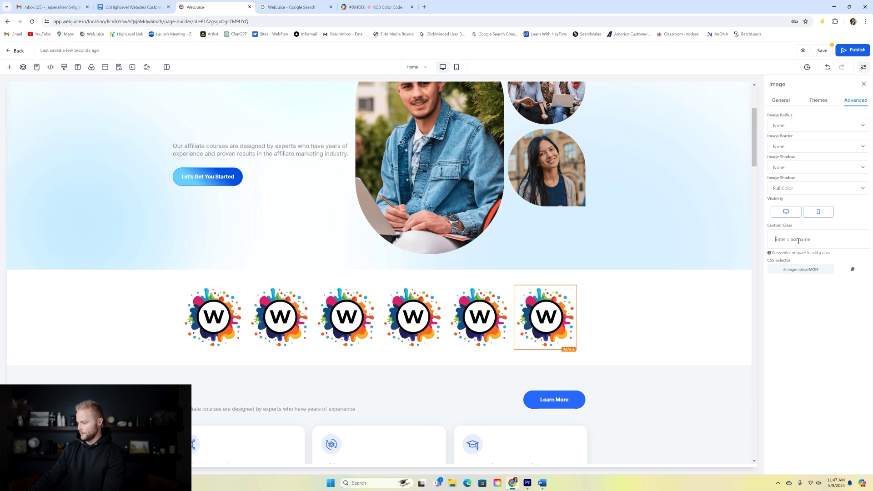
pyautogui.click(800, 244)
pyautogui.write('imagelogo1')
pyautogui.press('Return')
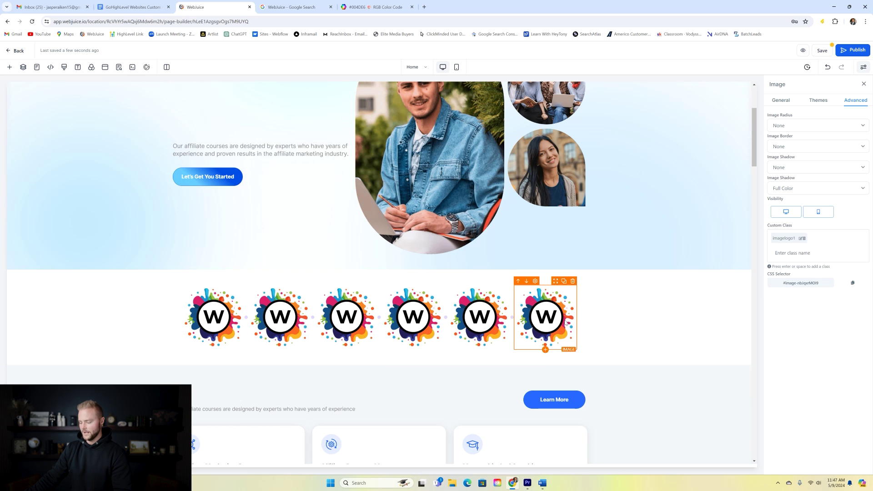
# - Switch to the Google Docs guide and copy the complete Logo Carrousel CSS code from the moving logo section
pyautogui.click(145, 8)
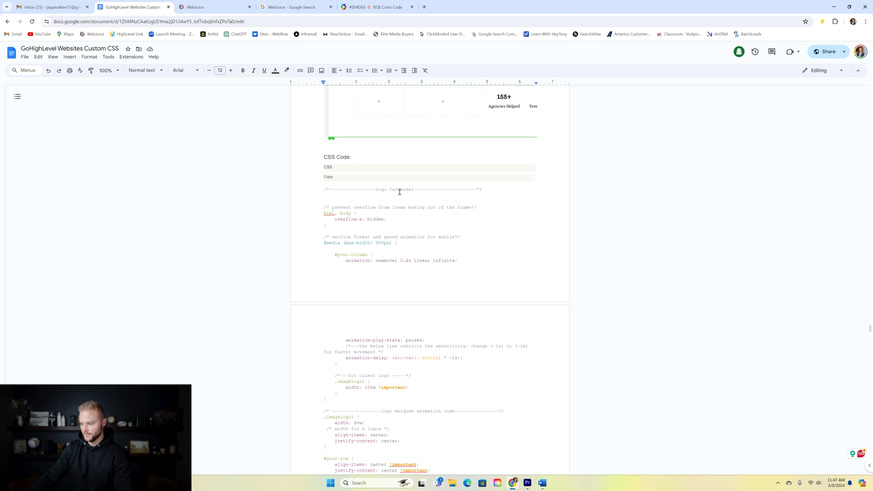
pyautogui.moveTo(322, 191); pyautogui.dragTo(487, 276)
pyautogui.scroll(-3, 491, 210)
pyautogui.scroll(-3, 491, 214)
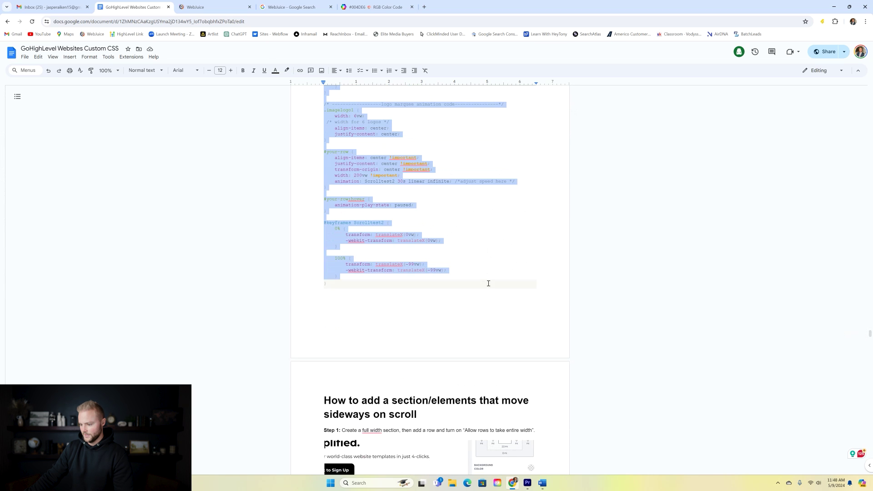
pyautogui.scroll(10, 578, 204)
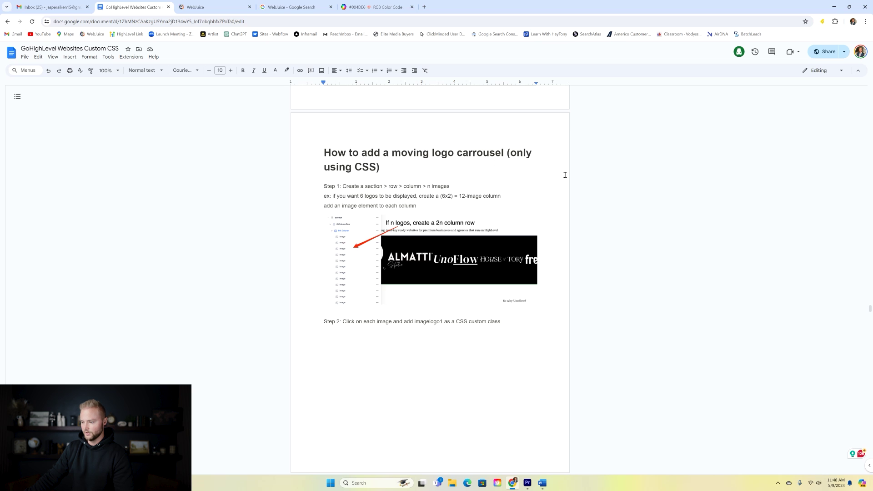
pyautogui.scroll(-15, 565, 177)
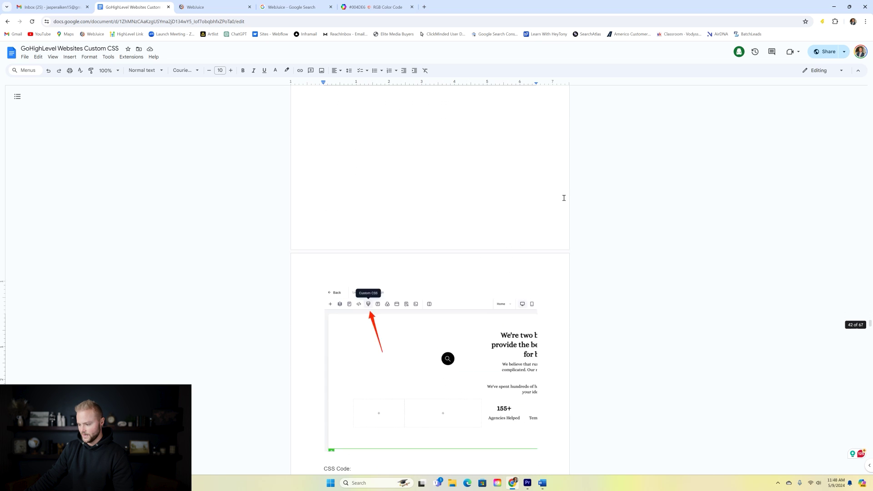
pyautogui.scroll(-11, 564, 197)
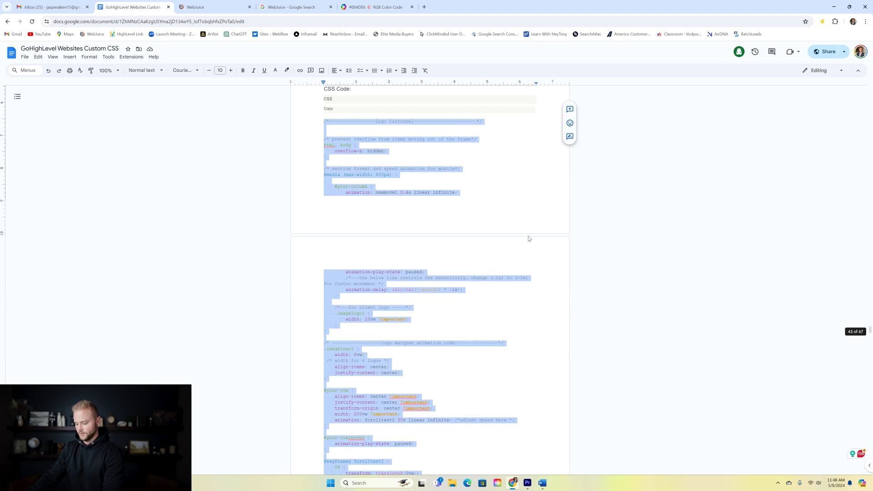
# - Return to the page builder, paste the Logo Carrousel code at the end of the page's custom CSS, and save it
pyautogui.click(219, 9)
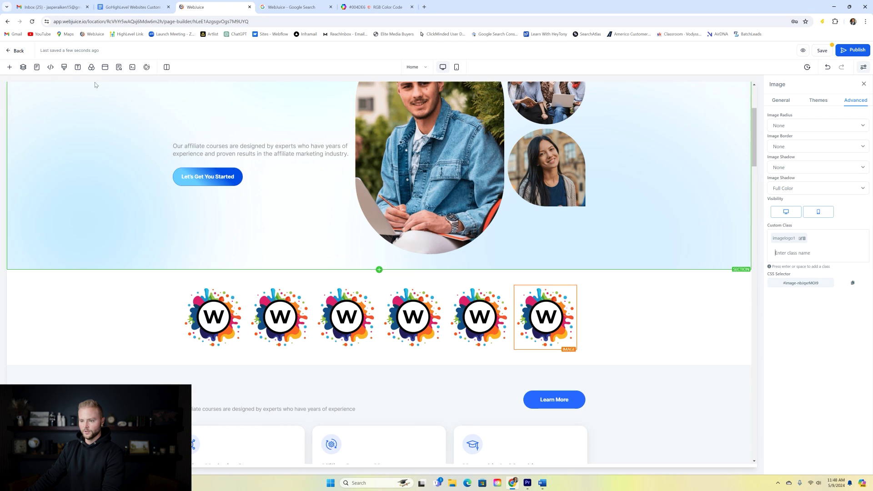
pyautogui.click(64, 68)
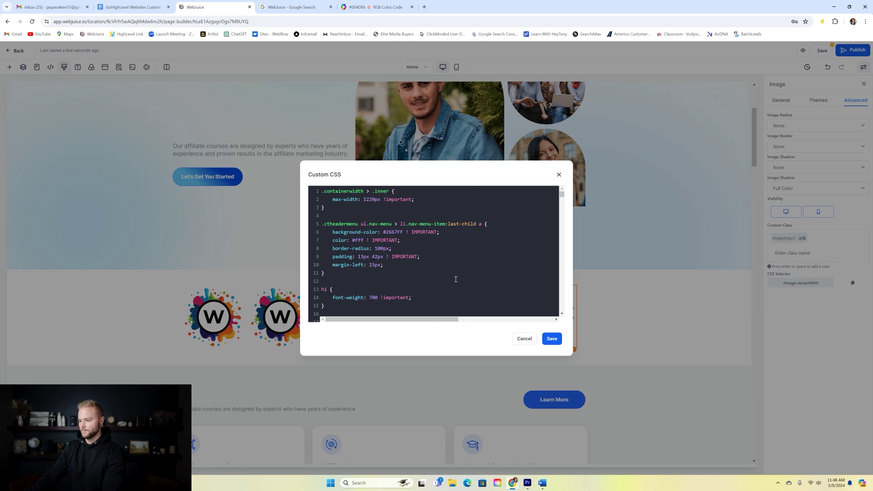
pyautogui.moveTo(563, 200); pyautogui.dragTo(563, 312)
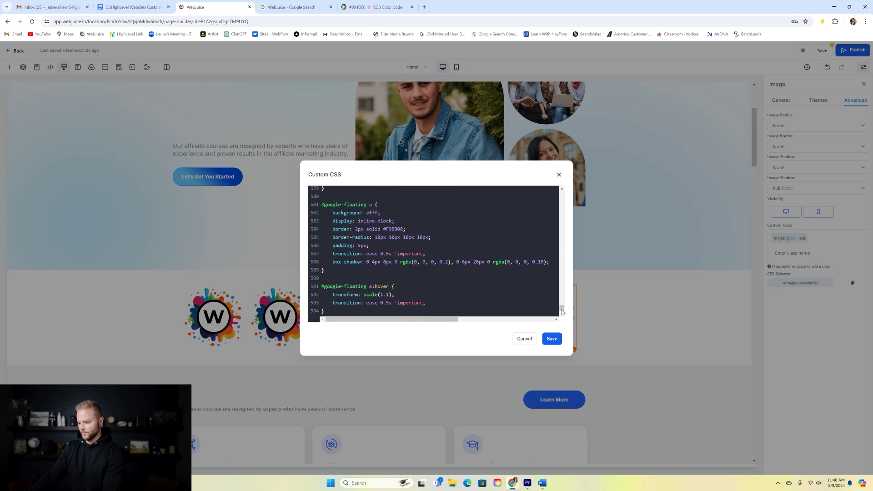
pyautogui.hotkey('ctrl', 'z')
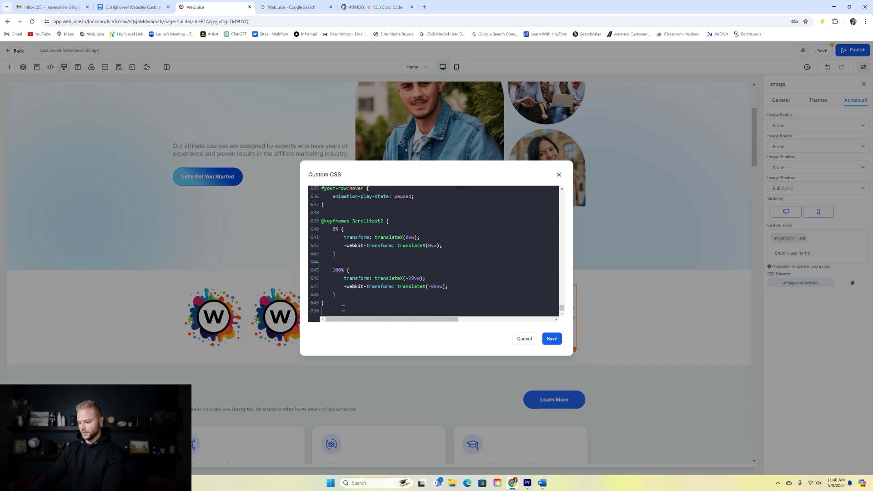
pyautogui.click(552, 339)
# - Replace #your-row in the carousel's row and hover rules with the six-column logo row's CSS selector, and save the custom CSS
pyautogui.click(534, 279)
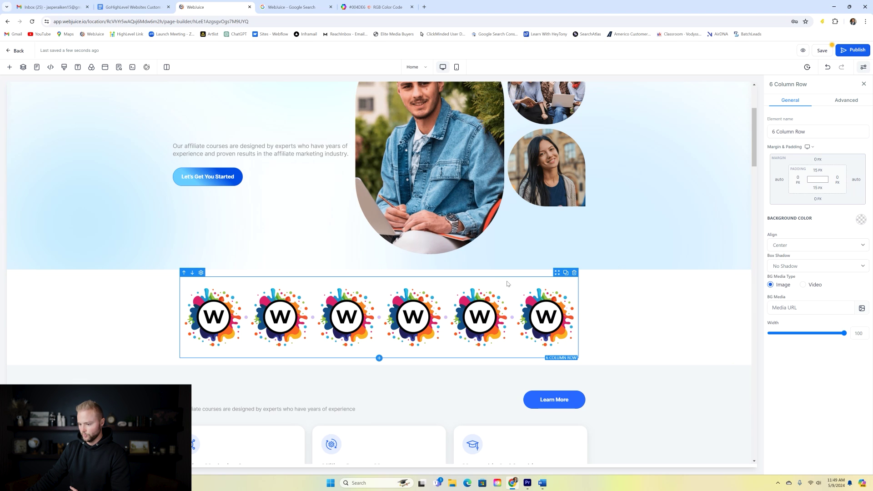
pyautogui.click(803, 133)
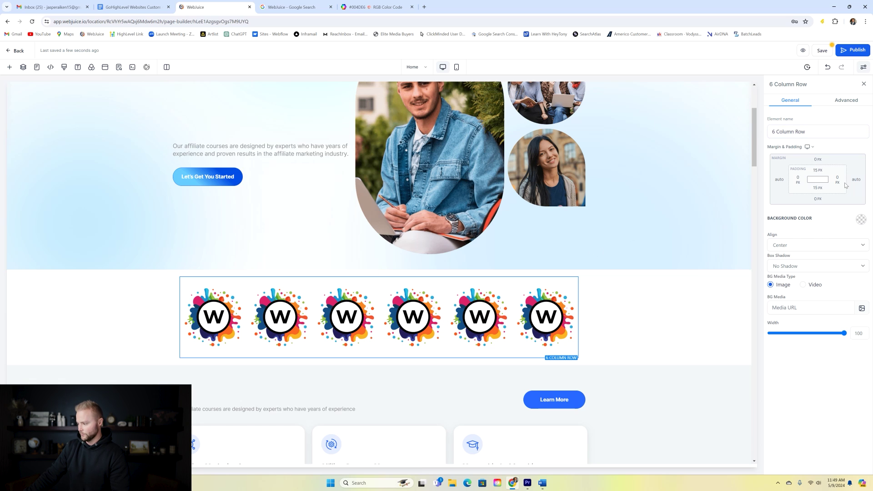
pyautogui.click(845, 103)
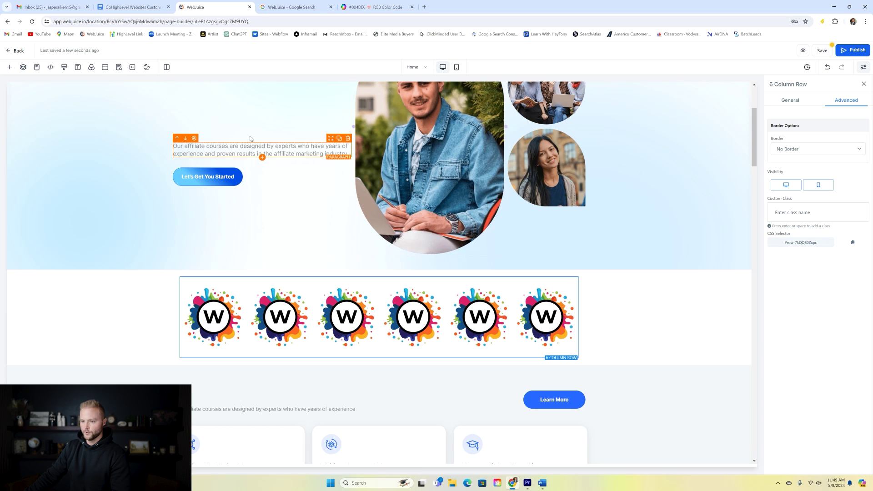
pyautogui.click(64, 68)
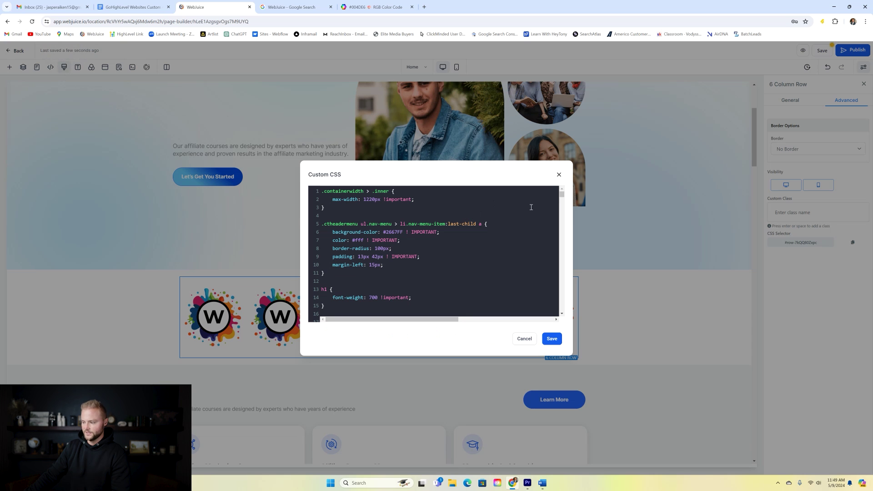
pyautogui.moveTo(563, 196); pyautogui.dragTo(564, 318)
pyautogui.scroll(3, 381, 266)
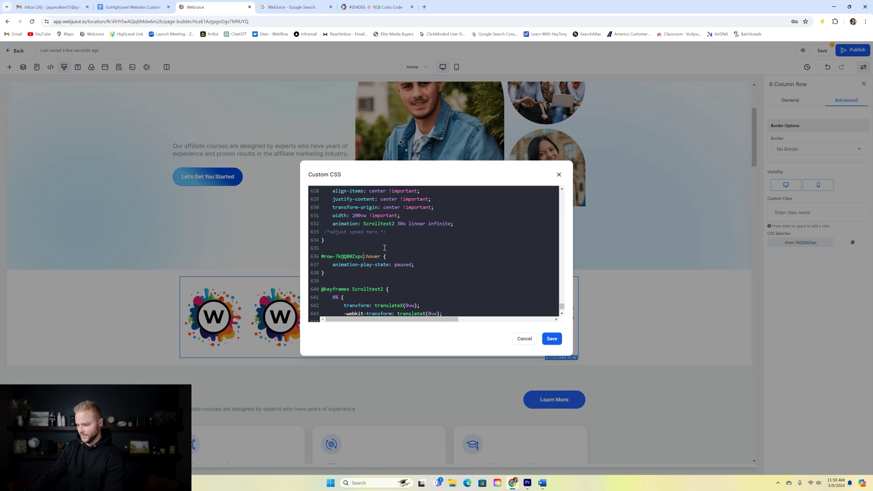
pyautogui.scroll(3, 384, 248)
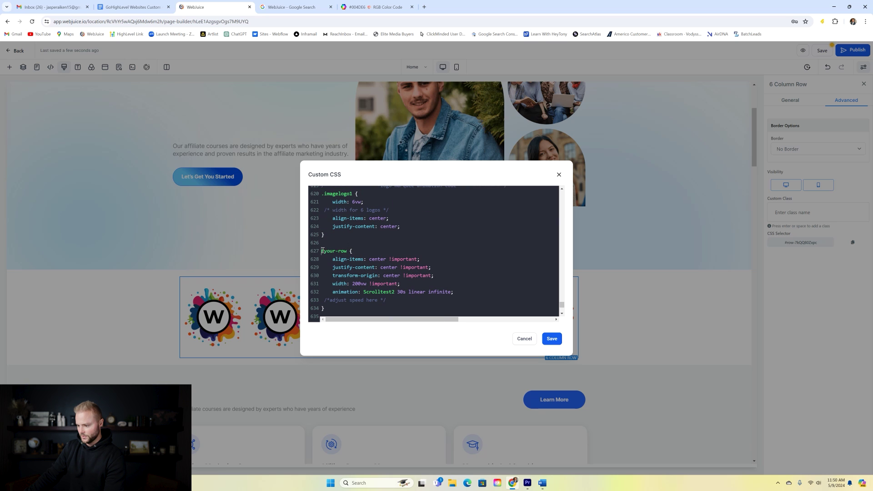
pyautogui.moveTo(338, 248); pyautogui.dragTo(346, 250)
pyautogui.scroll(9, 355, 251)
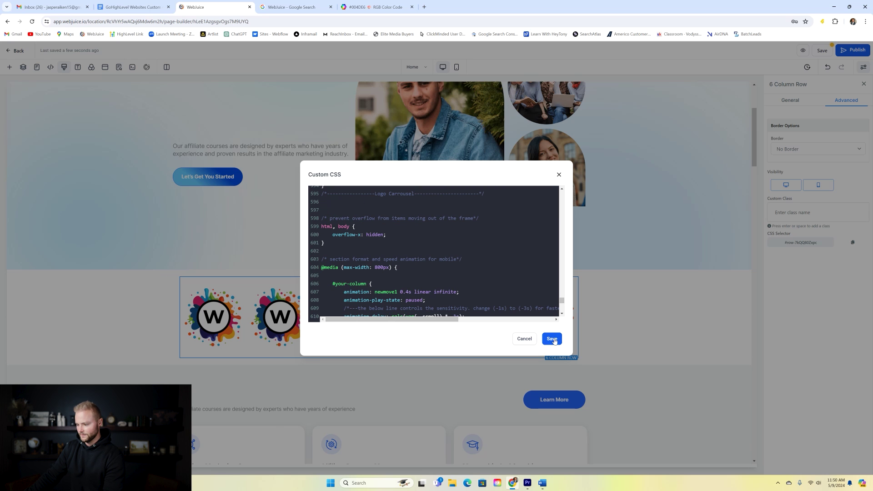
pyautogui.click(553, 340)
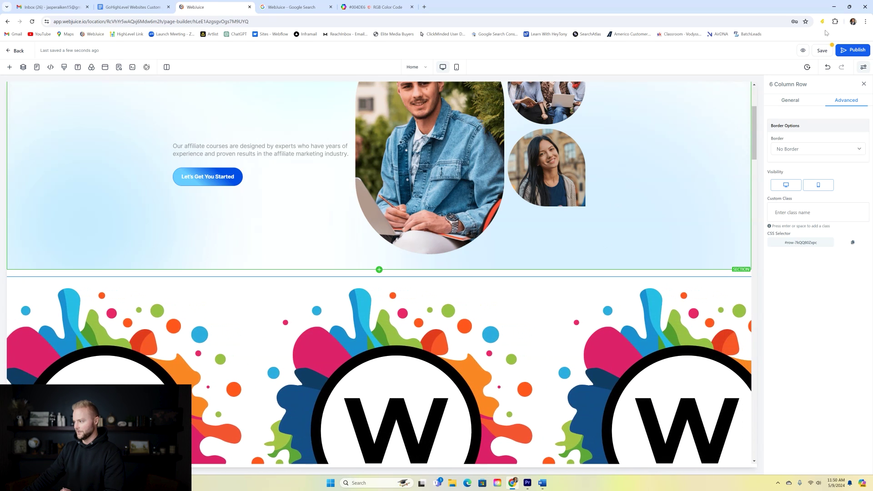
# - Save the page including the global section changes, and open its preview to check the logo carousel
pyautogui.click(822, 51)
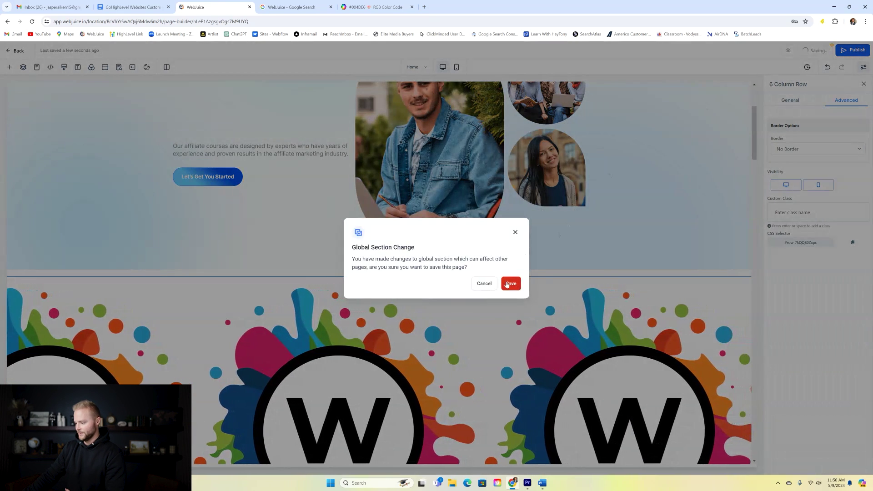
pyautogui.click(508, 284)
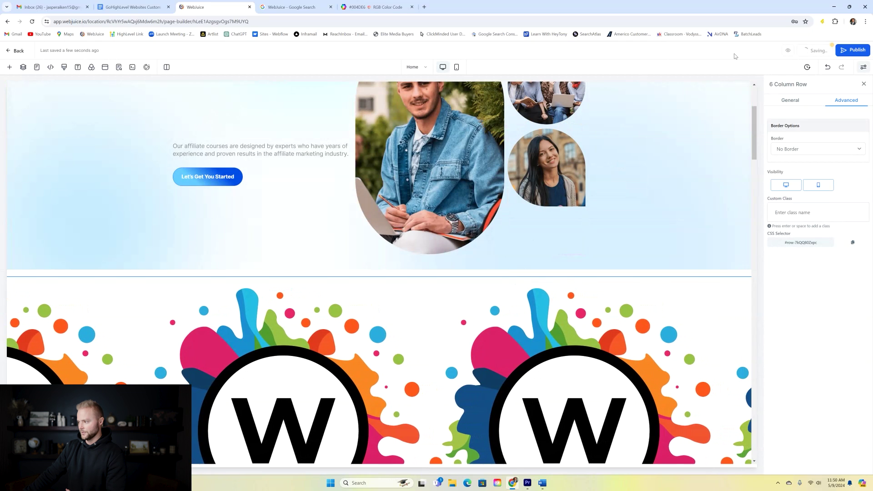
pyautogui.click(788, 50)
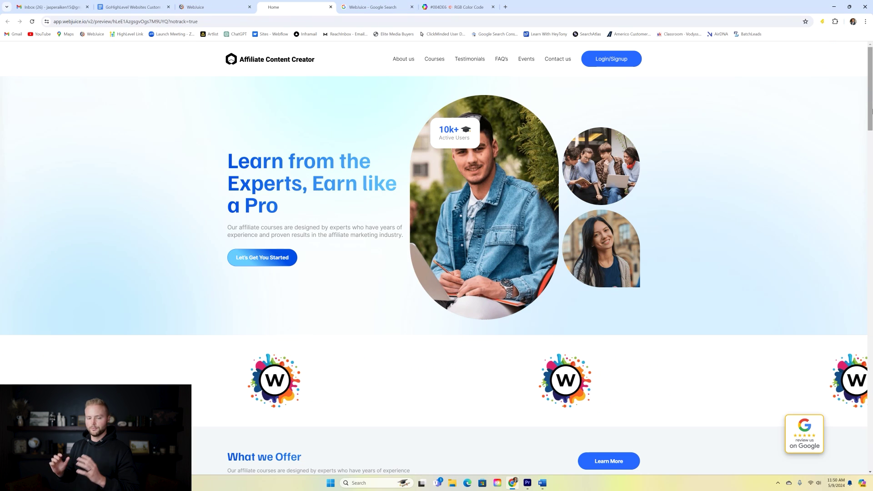